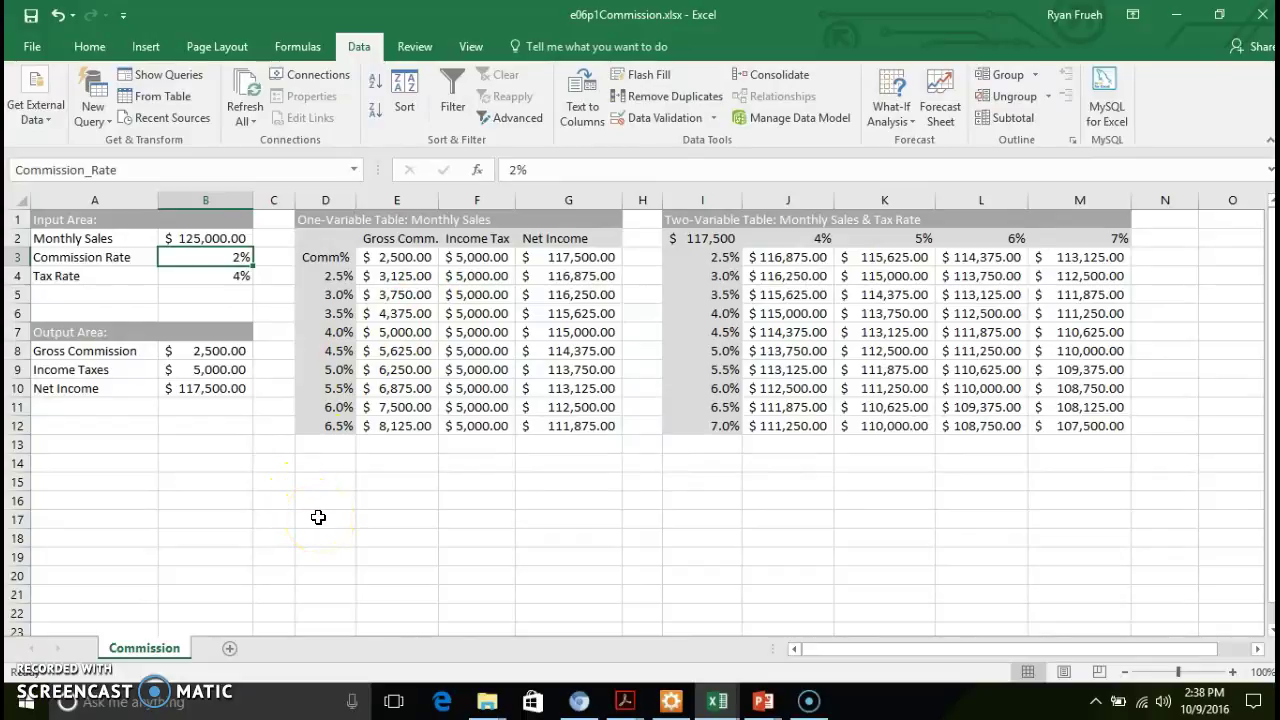
Select Monthly Sales in B2 and open Goal Seek from What-If Analysis
{"action": "left_click", "coordinate": [239, 237]}
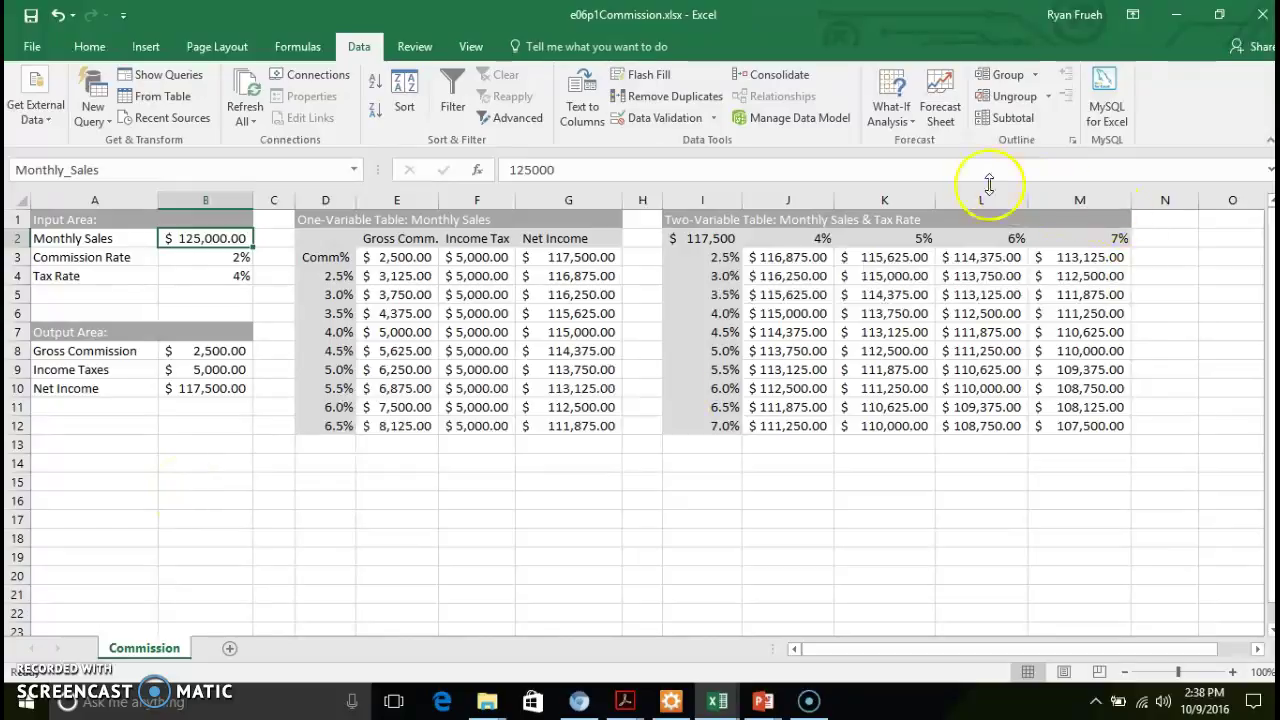
{"action": "left_click", "coordinate": [897, 118]}
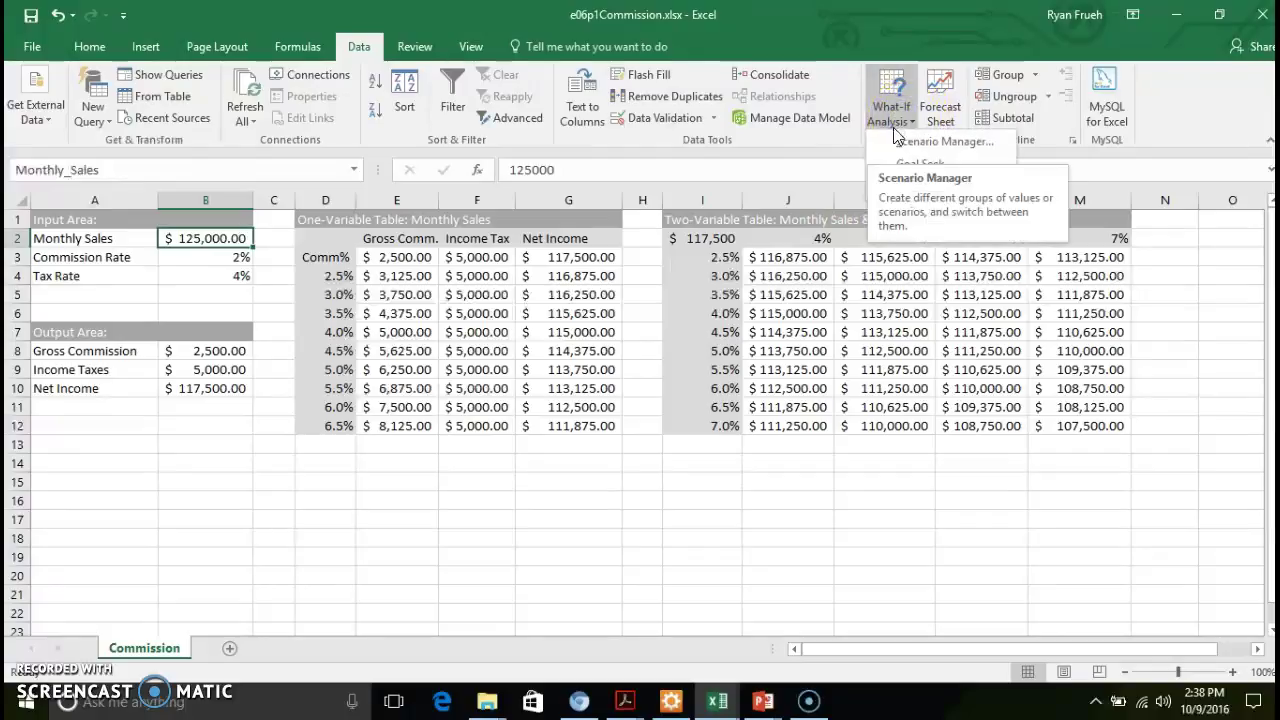
{"action": "left_click", "coordinate": [898, 168]}
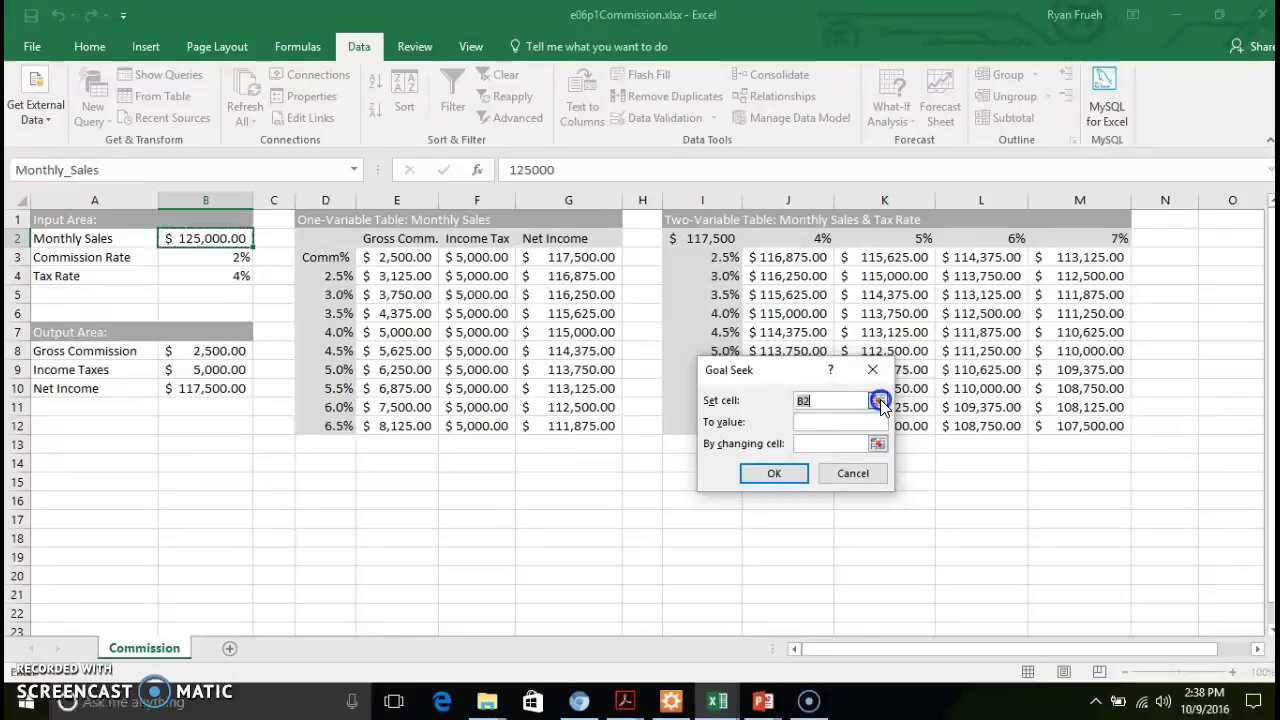
Set the Goal Seek target to Net Income in B10 with value 175000
{"action": "left_click", "coordinate": [877, 401]}
{"action": "left_click", "coordinate": [222, 390]}
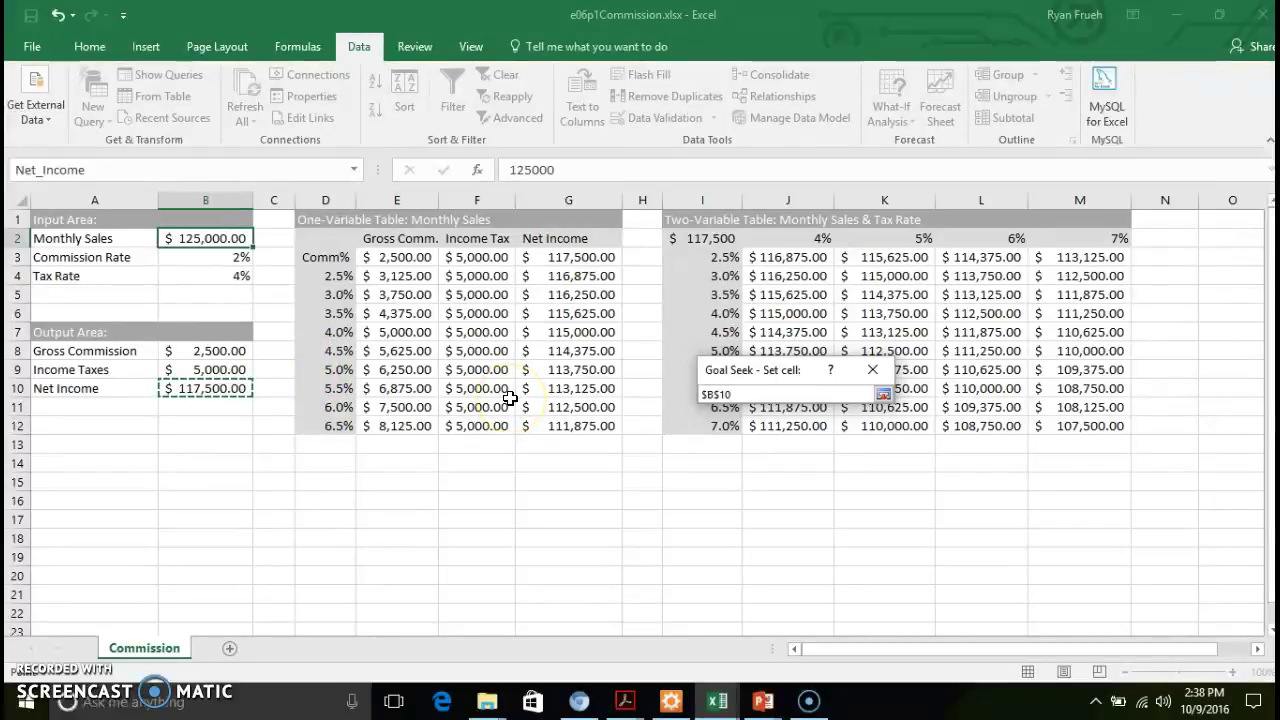
{"action": "key", "text": "Return"}
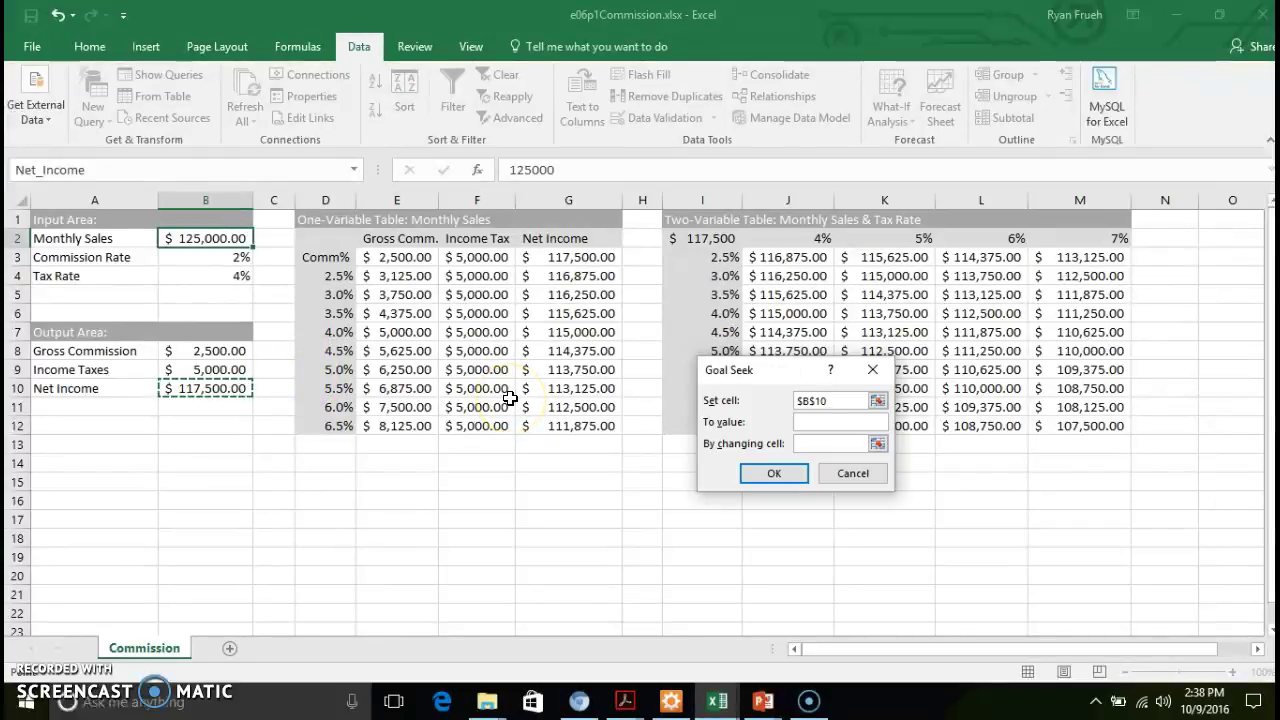
{"action": "left_click", "coordinate": [826, 420]}
{"action": "left_click", "coordinate": [826, 418]}
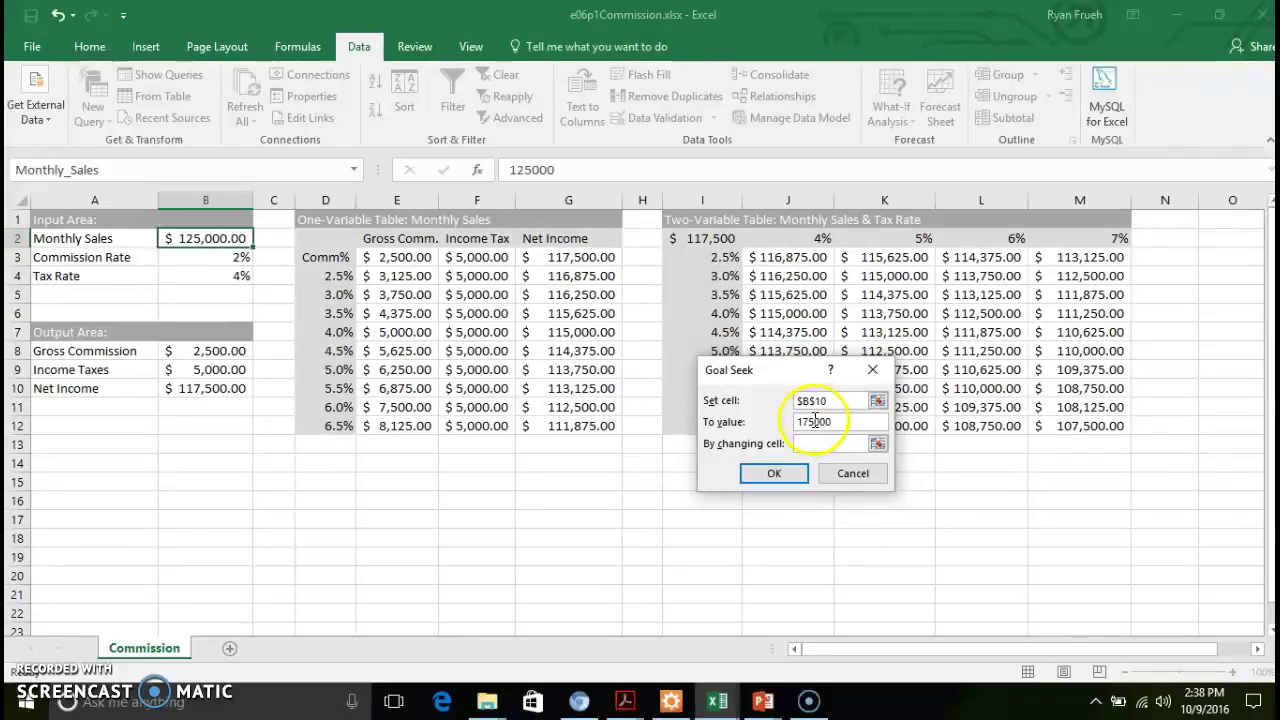
Make Monthly Sales in B2 the cell Goal Seek changes
{"action": "left_click", "coordinate": [882, 445]}
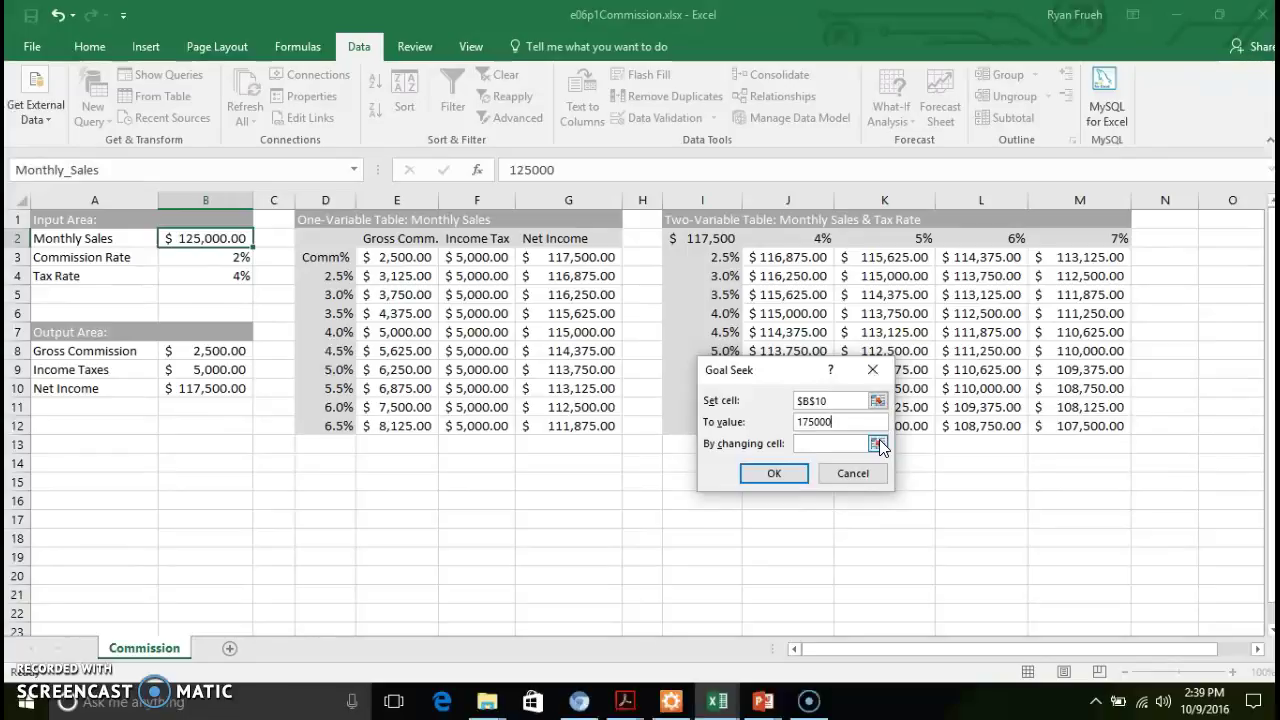
{"action": "left_click", "coordinate": [879, 443]}
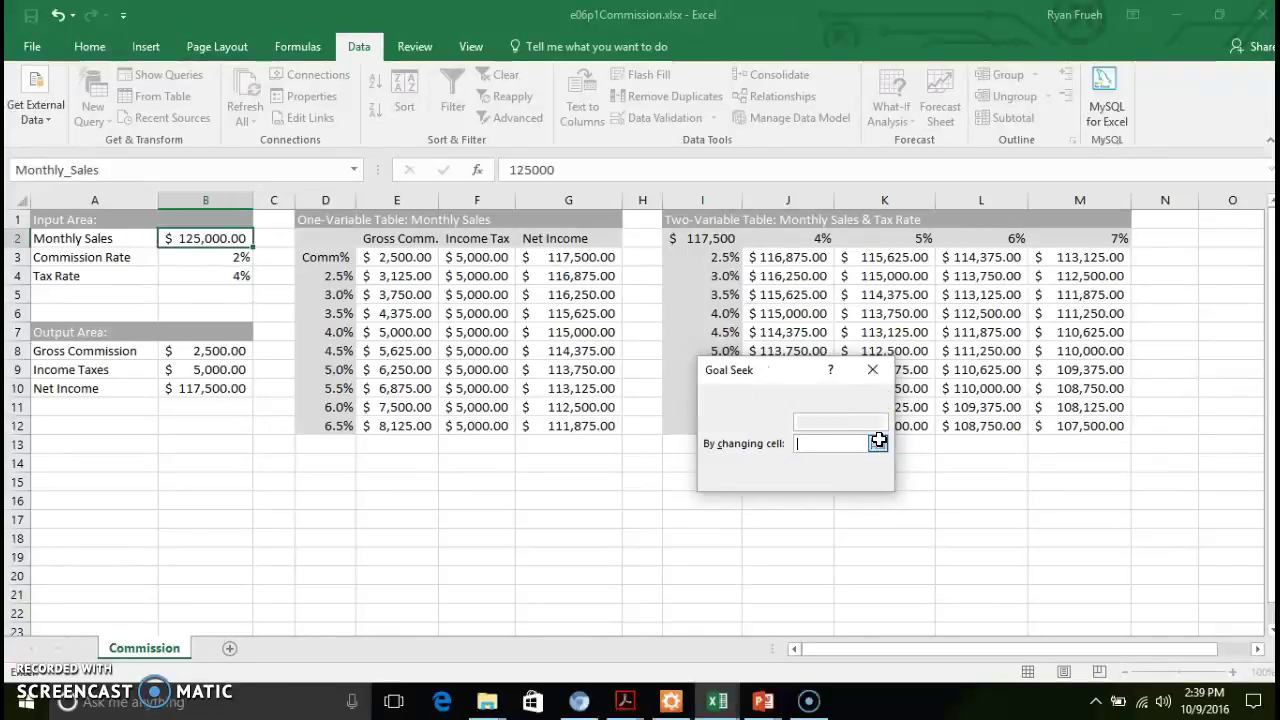
{"action": "left_click", "coordinate": [194, 237]}
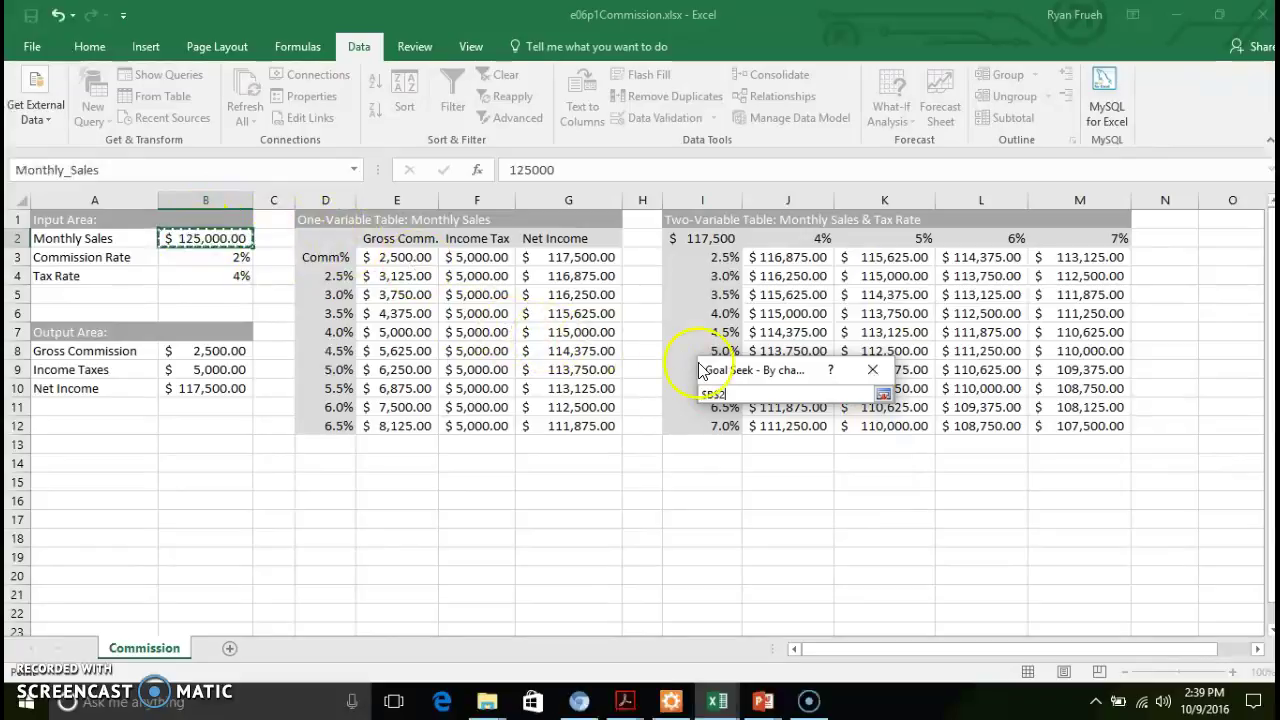
{"action": "key", "text": "Return"}
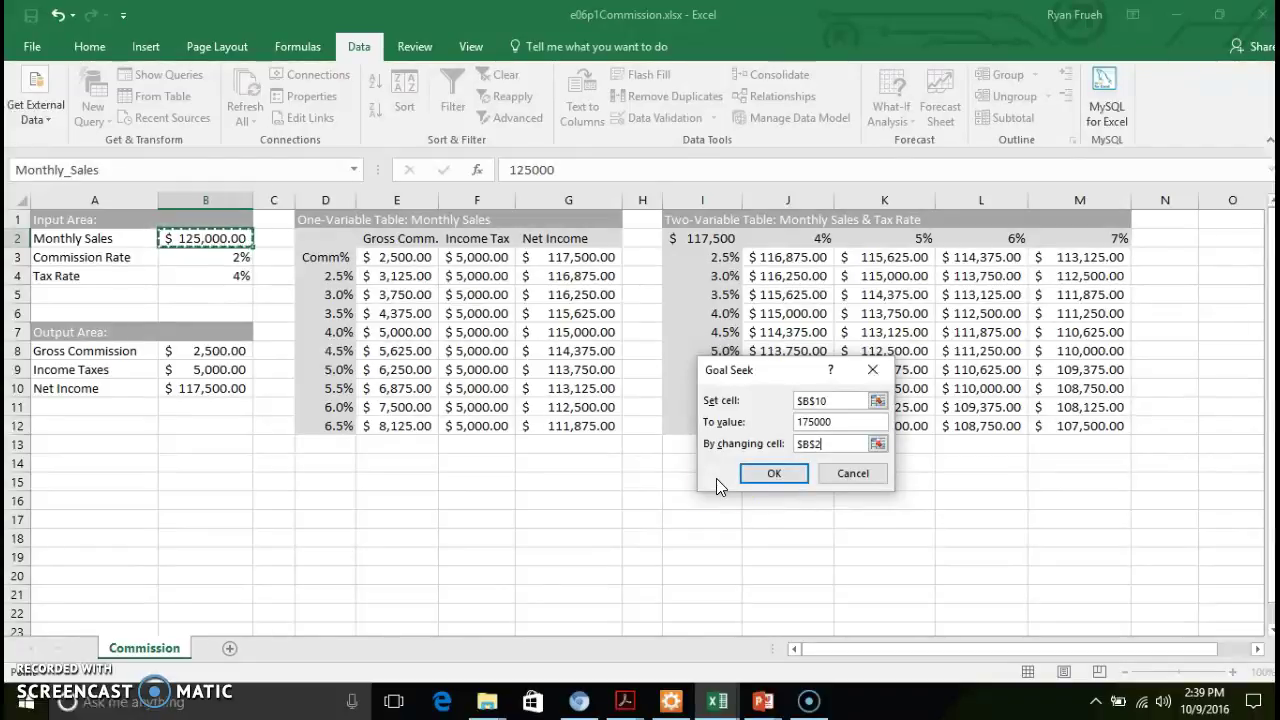
{"action": "left_click", "coordinate": [752, 476]}
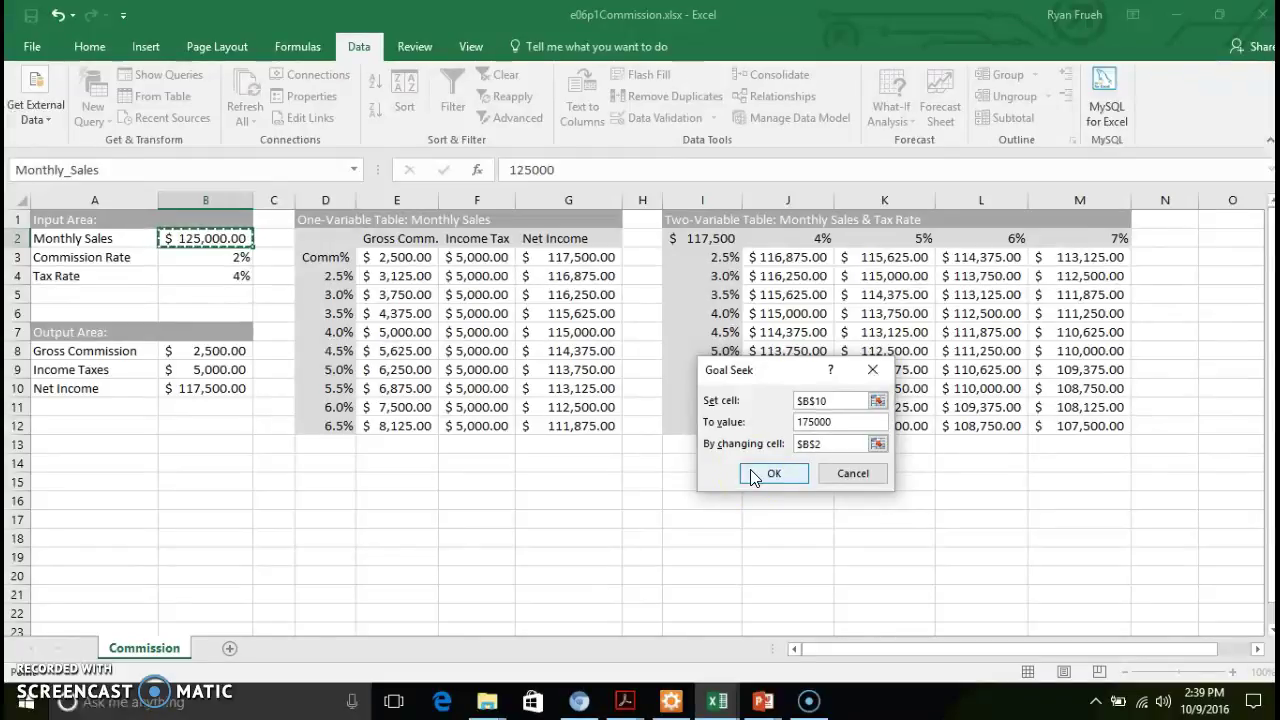
{"action": "left_click", "coordinate": [768, 468]}
{"action": "left_click", "coordinate": [840, 402]}
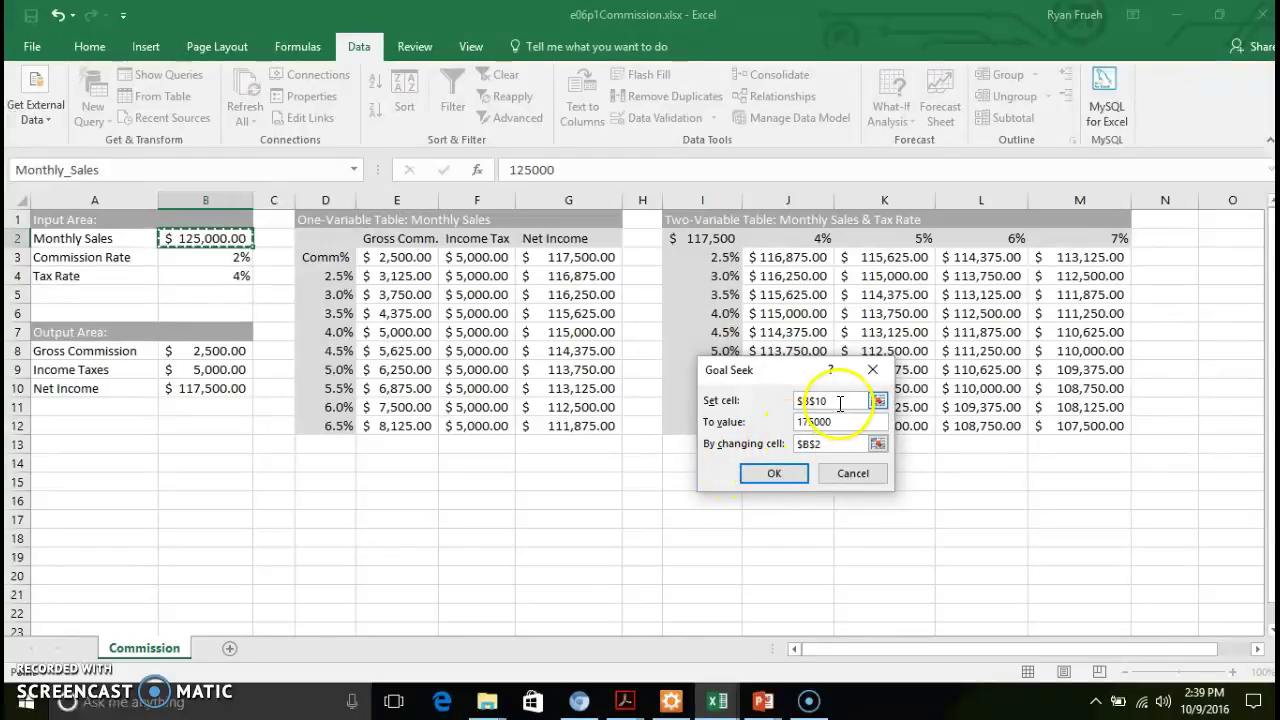
{"action": "left_click", "coordinate": [836, 448]}
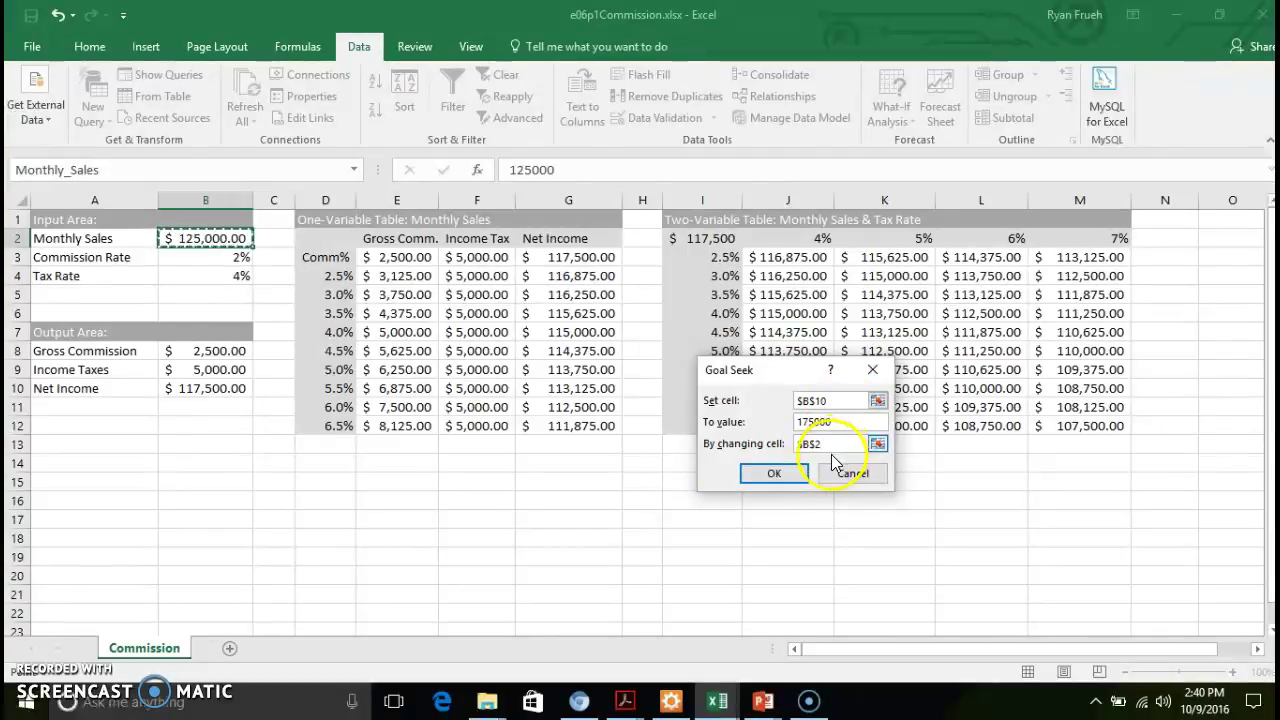
Run Goal Seek, giving $186,170.21 sales, and move the status box off the tables
{"action": "left_click", "coordinate": [779, 480]}
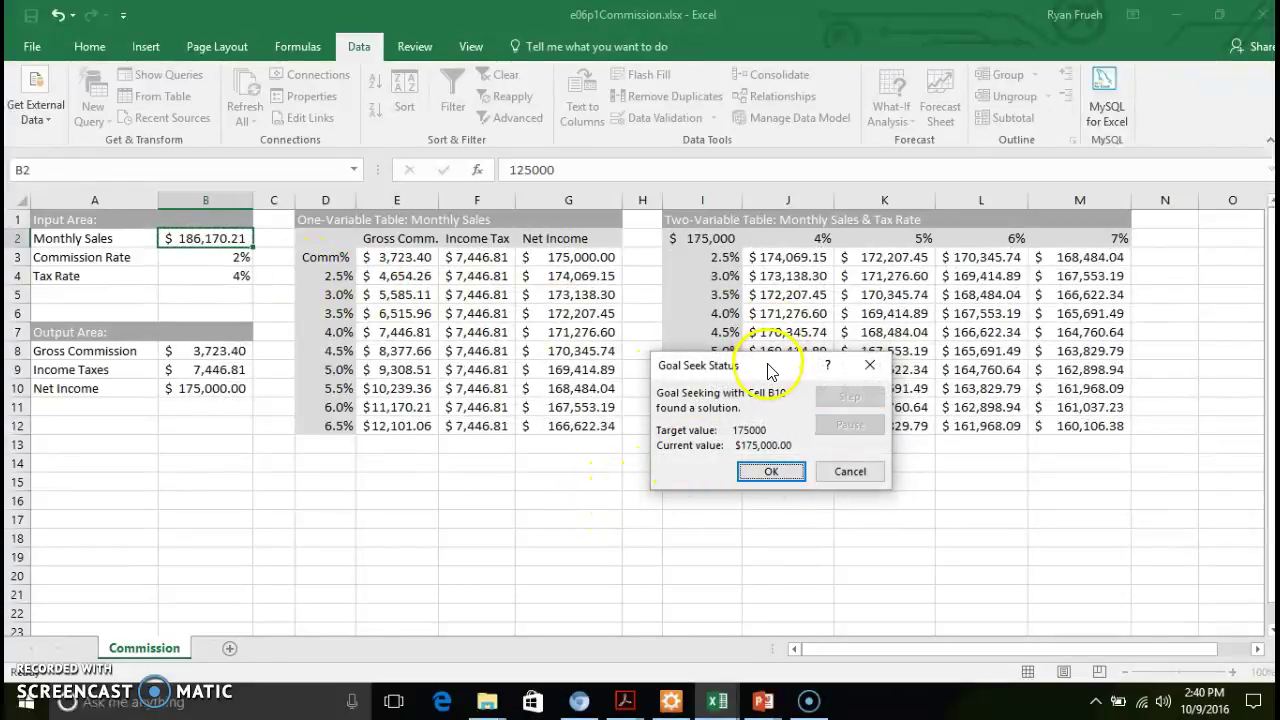
{"action": "left_click_drag", "start_coordinate": [771, 366], "coordinate": [669, 479]}
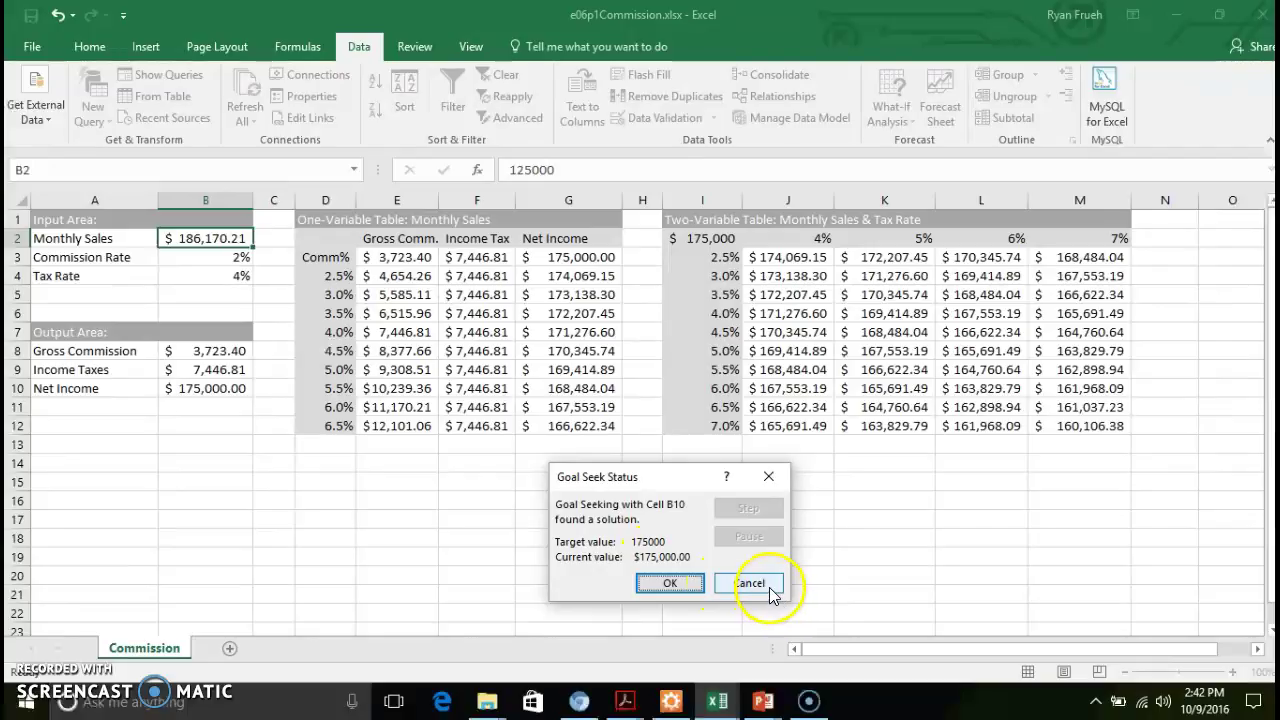
Dismiss the result, undo back to $125,000.00 Monthly Sales, and reselect B2
{"action": "left_click", "coordinate": [680, 586]}
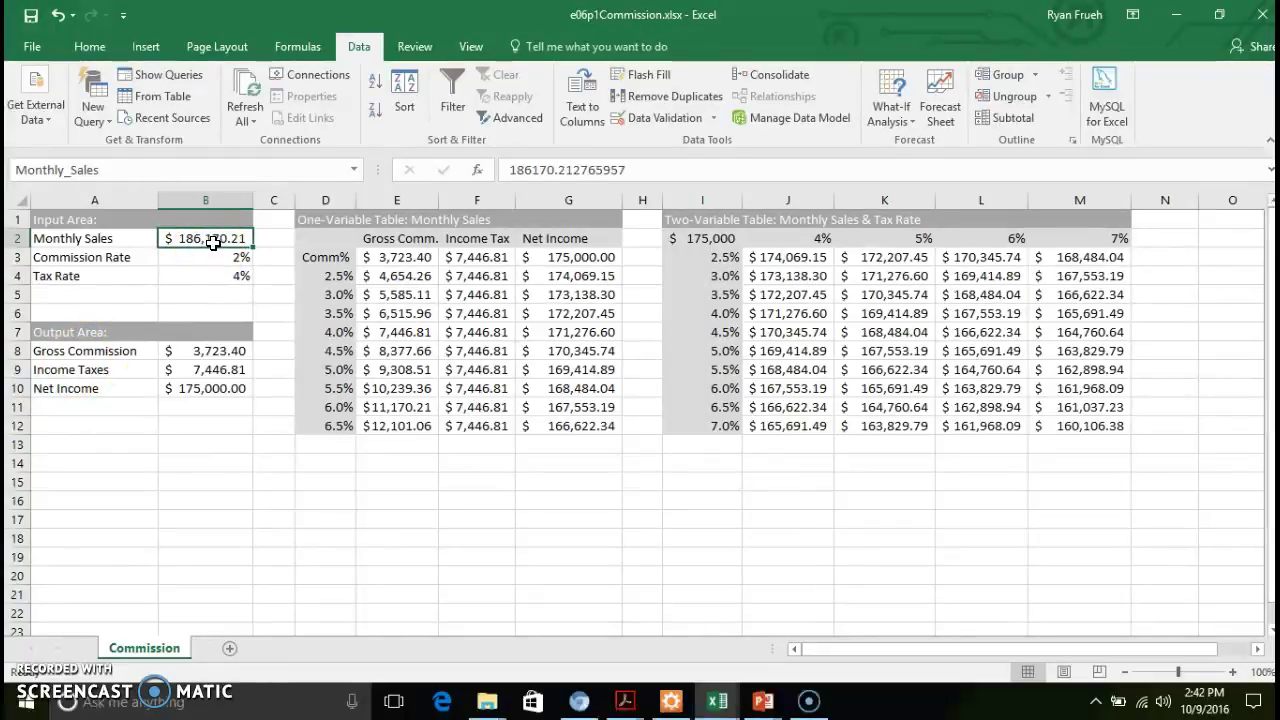
{"action": "key", "text": "ctrl+z"}
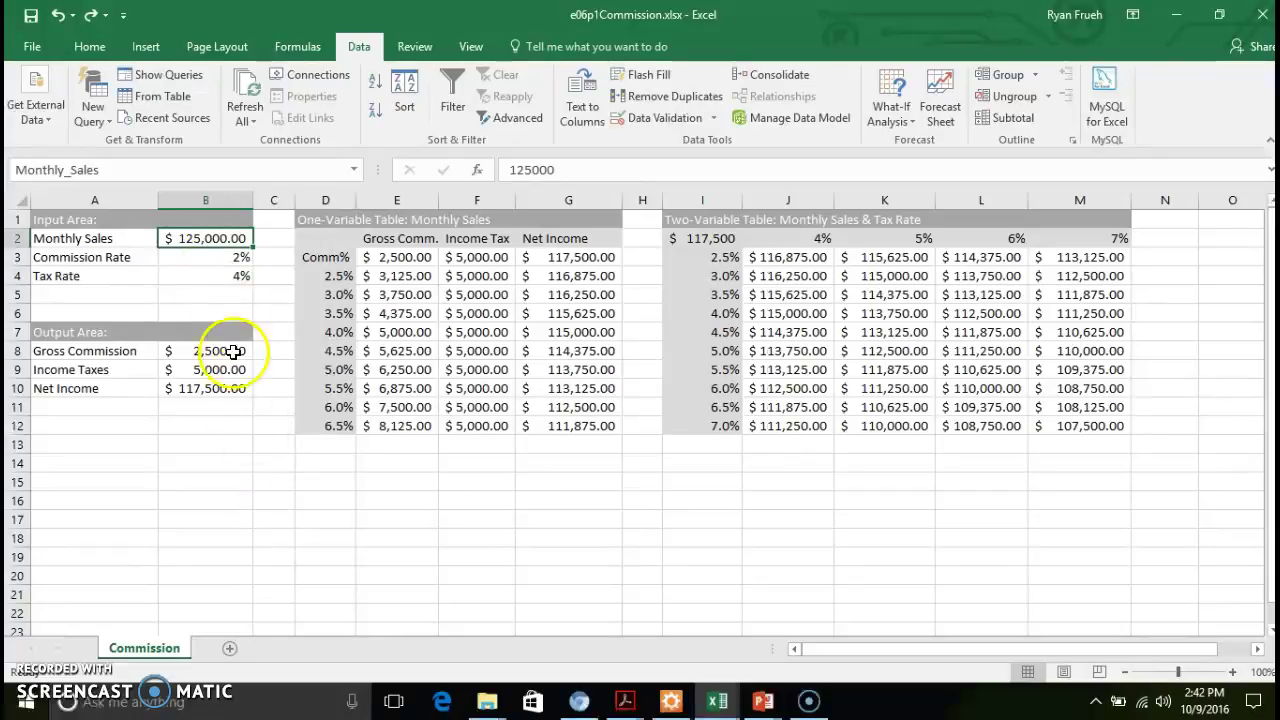
{"action": "left_click", "coordinate": [234, 239]}
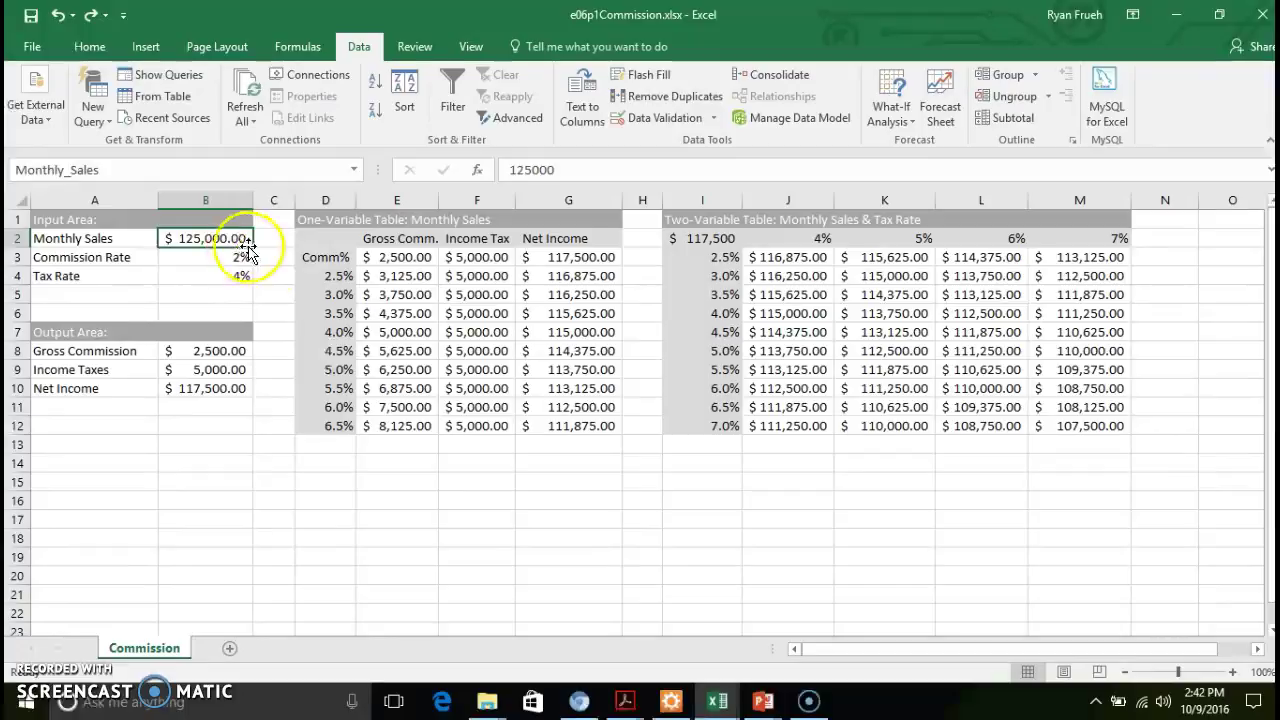
Delete the existing Worst Case and Best Case scenarios in Scenario Manager
{"action": "left_click", "coordinate": [903, 114]}
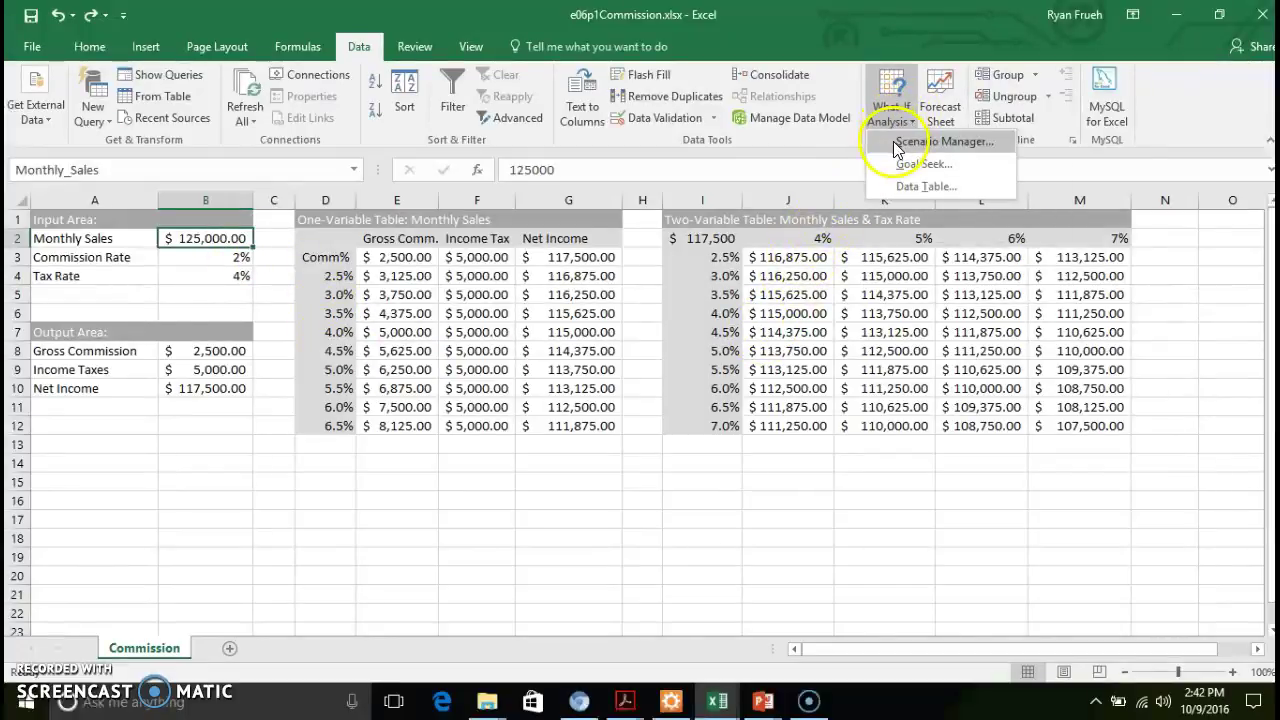
{"action": "left_click", "coordinate": [915, 141]}
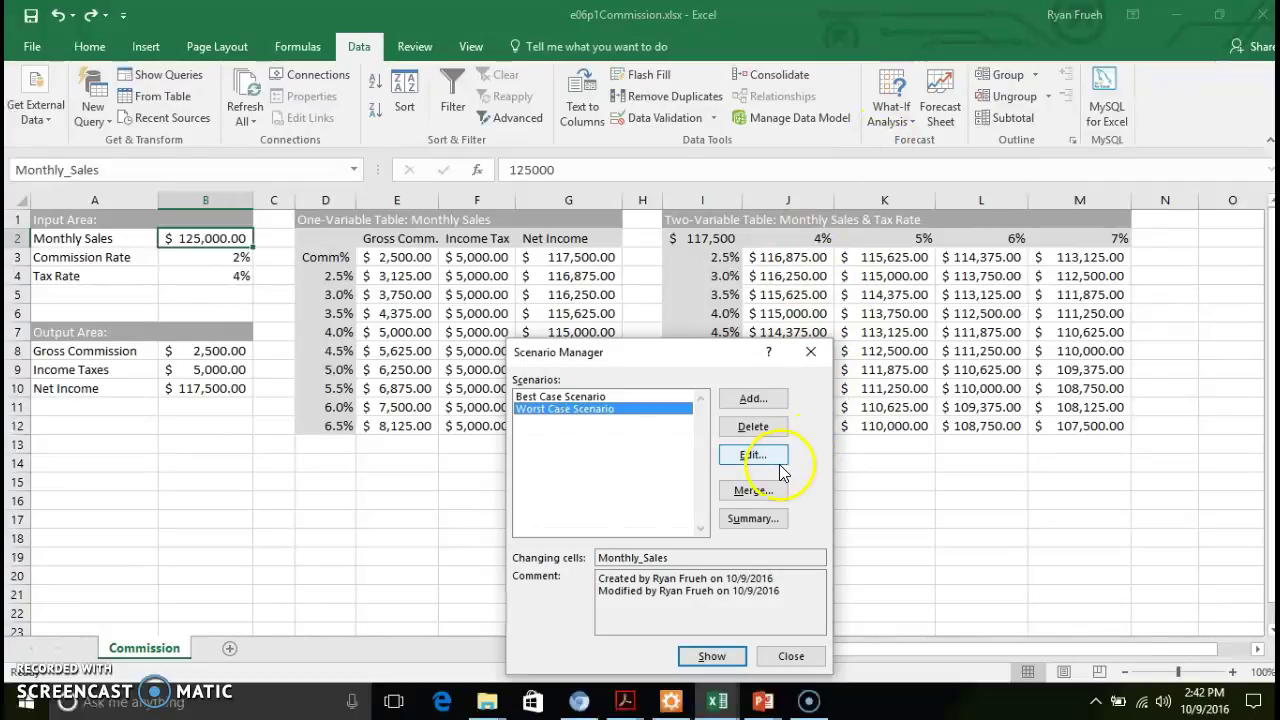
{"action": "left_click", "coordinate": [753, 426]}
{"action": "left_click", "coordinate": [753, 426]}
{"action": "left_click_drag", "start_coordinate": [729, 362], "coordinate": [800, 250]}
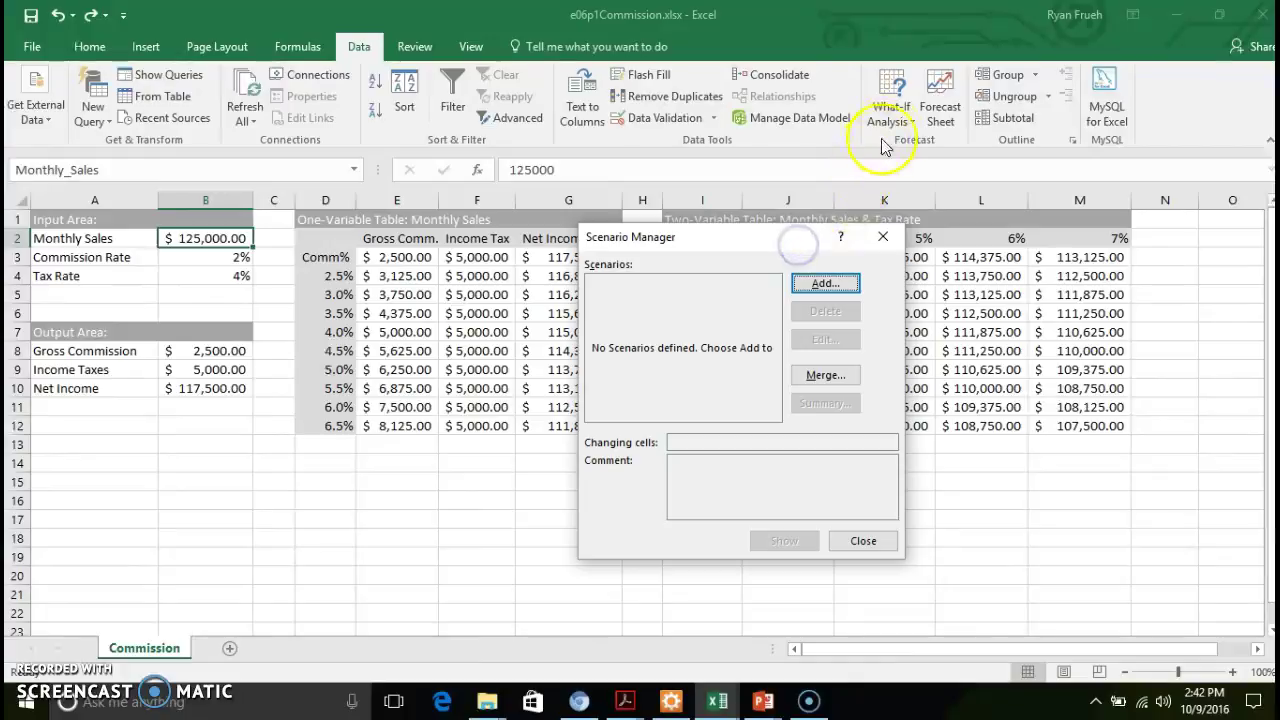
{"action": "left_click", "coordinate": [860, 540]}
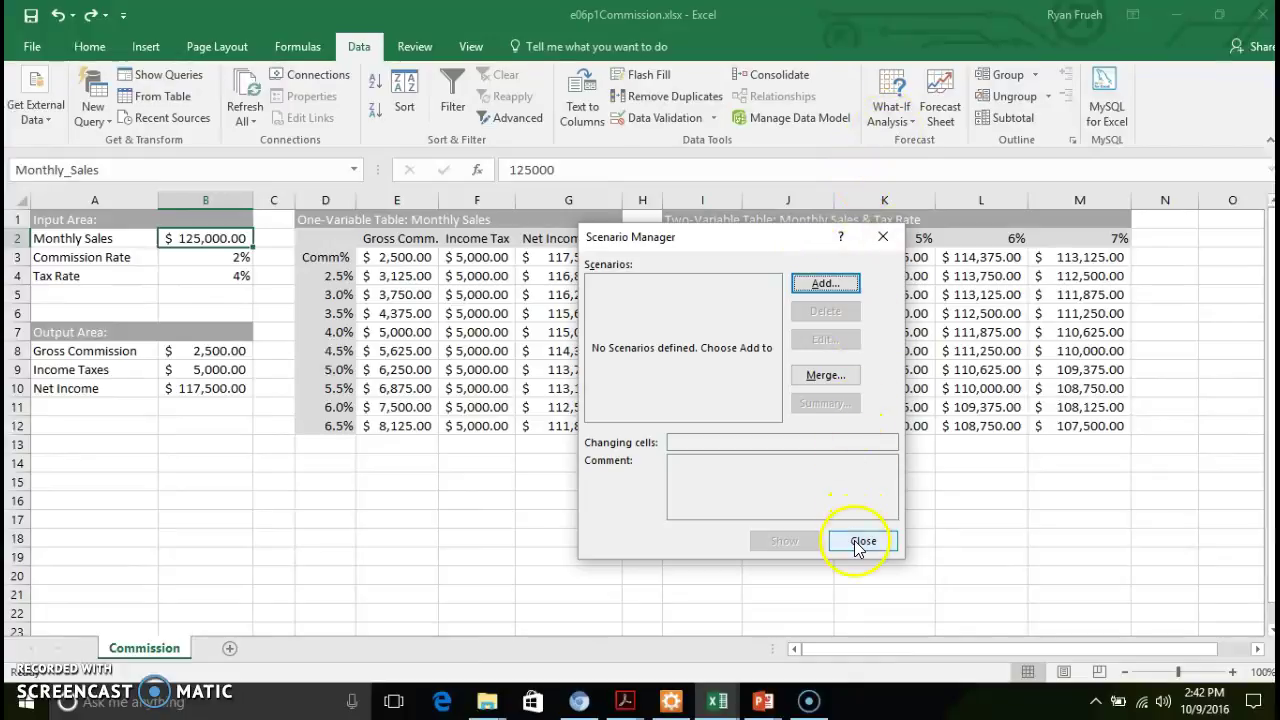
Reopen Scenario Manager and start adding a new scenario
{"action": "left_click", "coordinate": [891, 112]}
{"action": "left_click", "coordinate": [903, 143]}
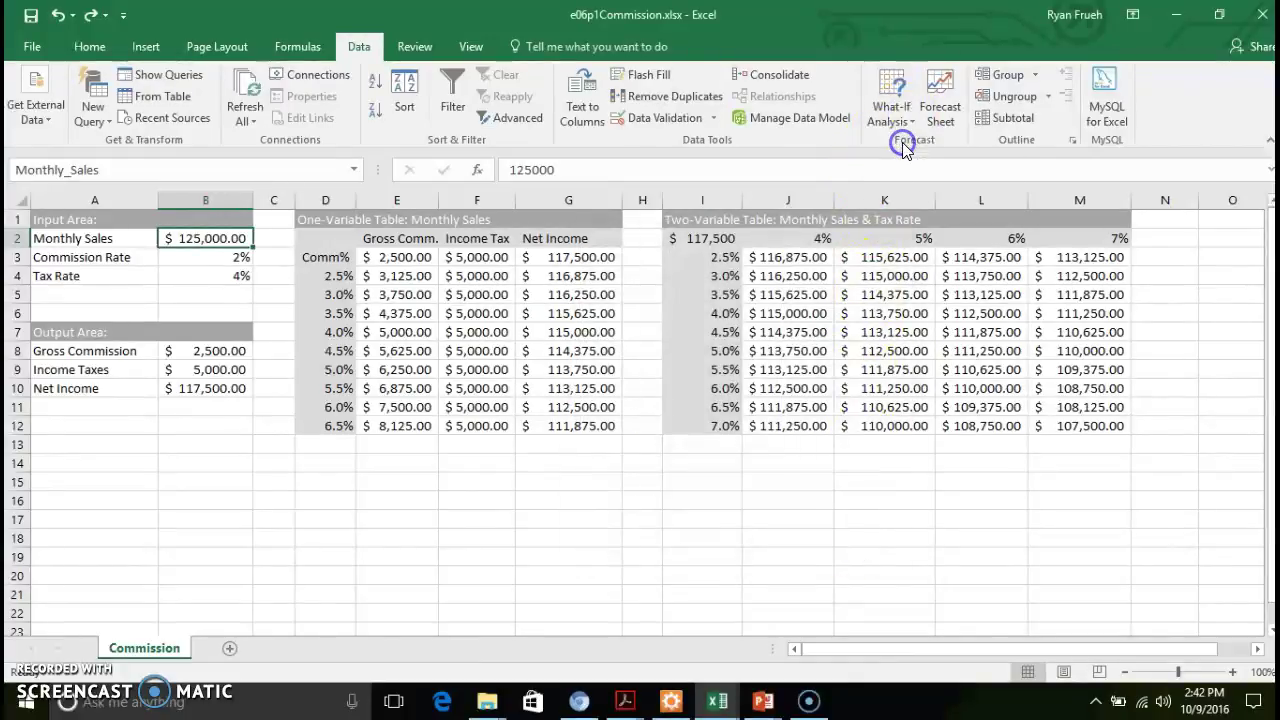
{"action": "left_click", "coordinate": [860, 283]}
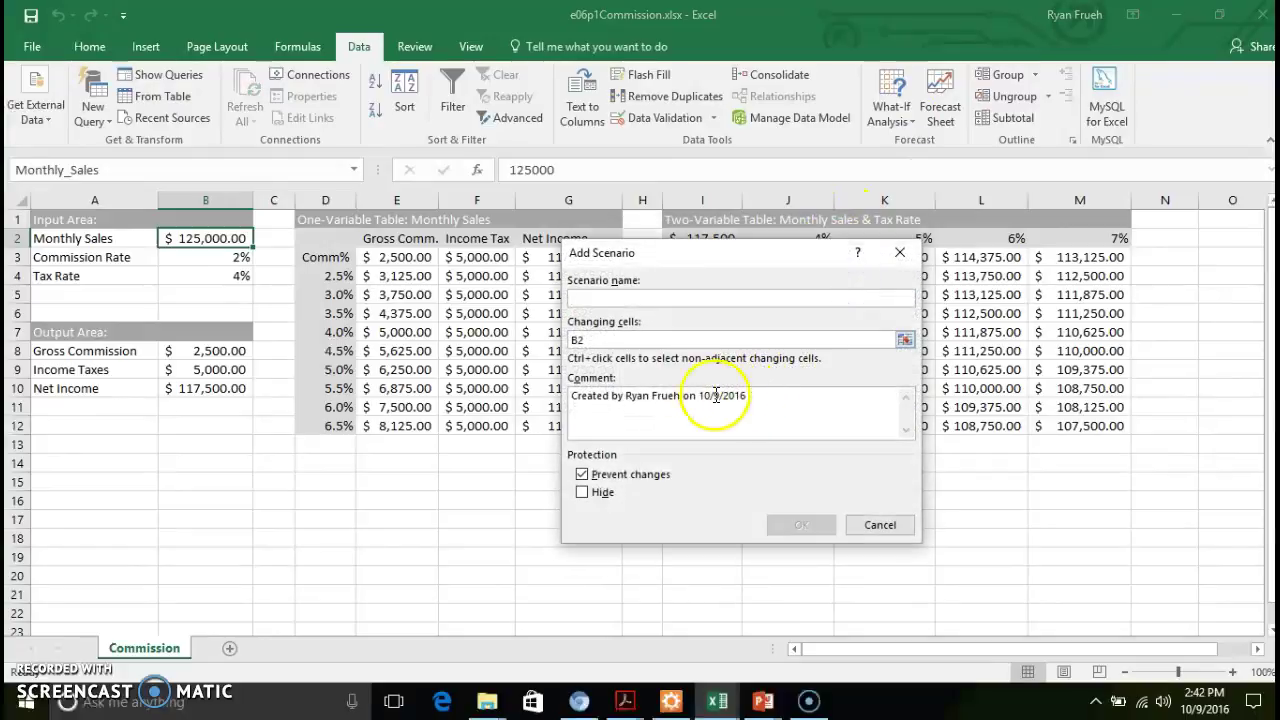
Define a Best Case Scenario on Net Income B10, then cancel it at the values prompt
{"action": "type", "text": "Best Case Sc"}
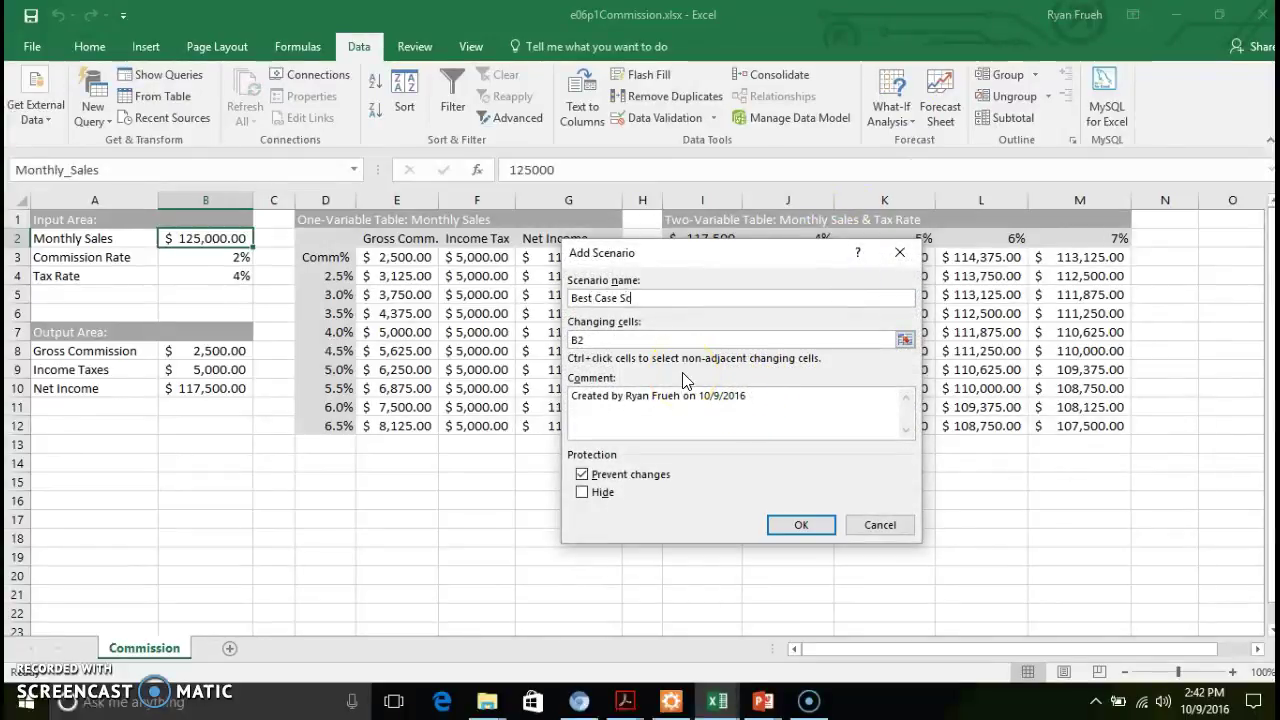
{"action": "type", "text": "enario"}
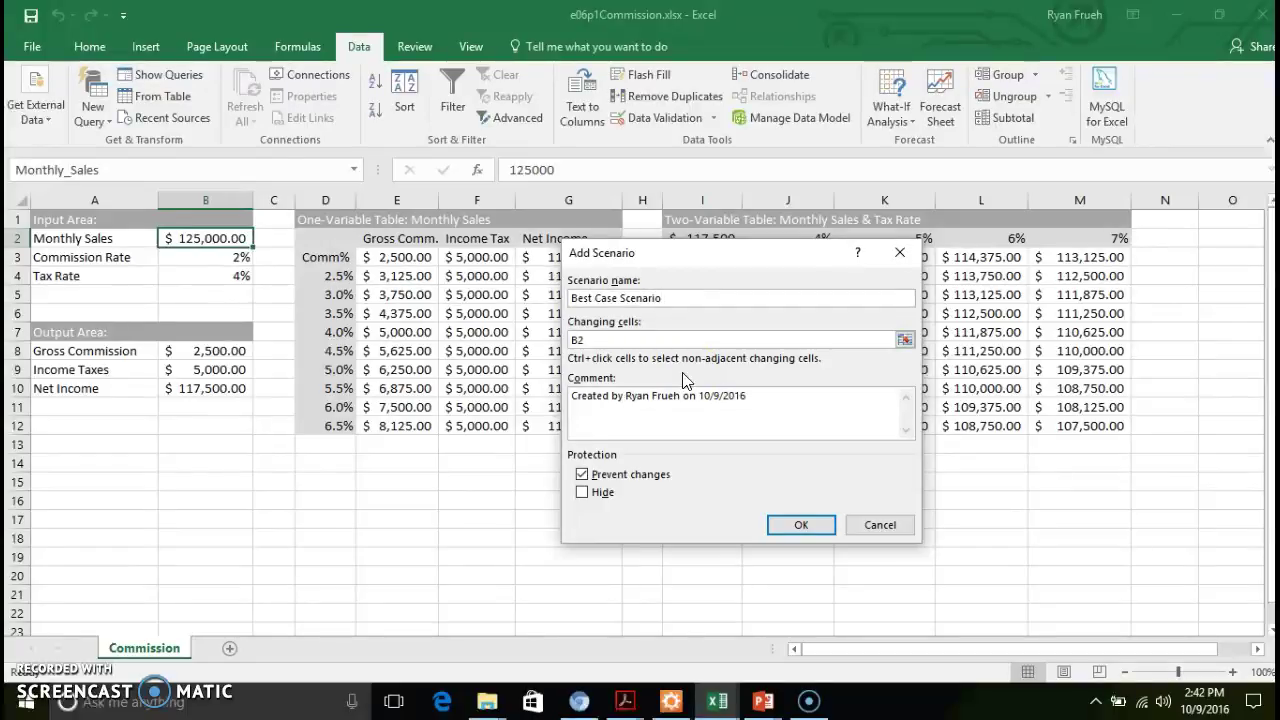
{"action": "left_click", "coordinate": [749, 339]}
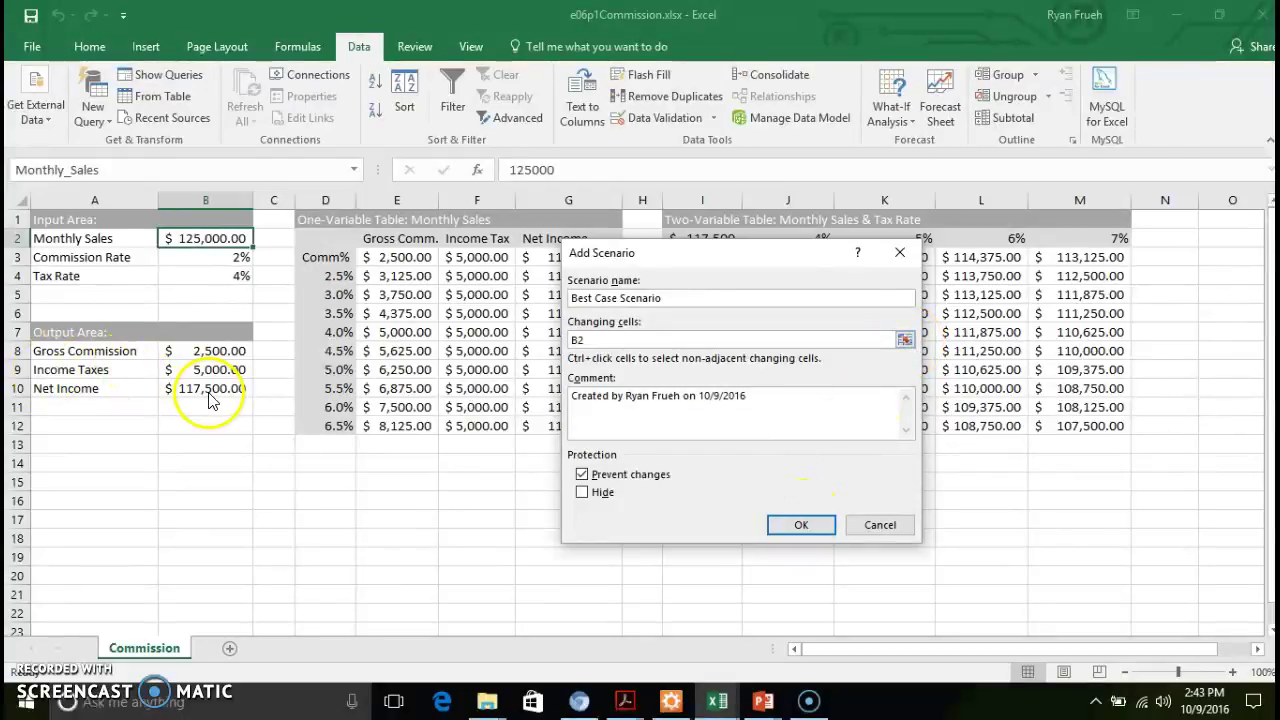
{"action": "left_click", "coordinate": [904, 339]}
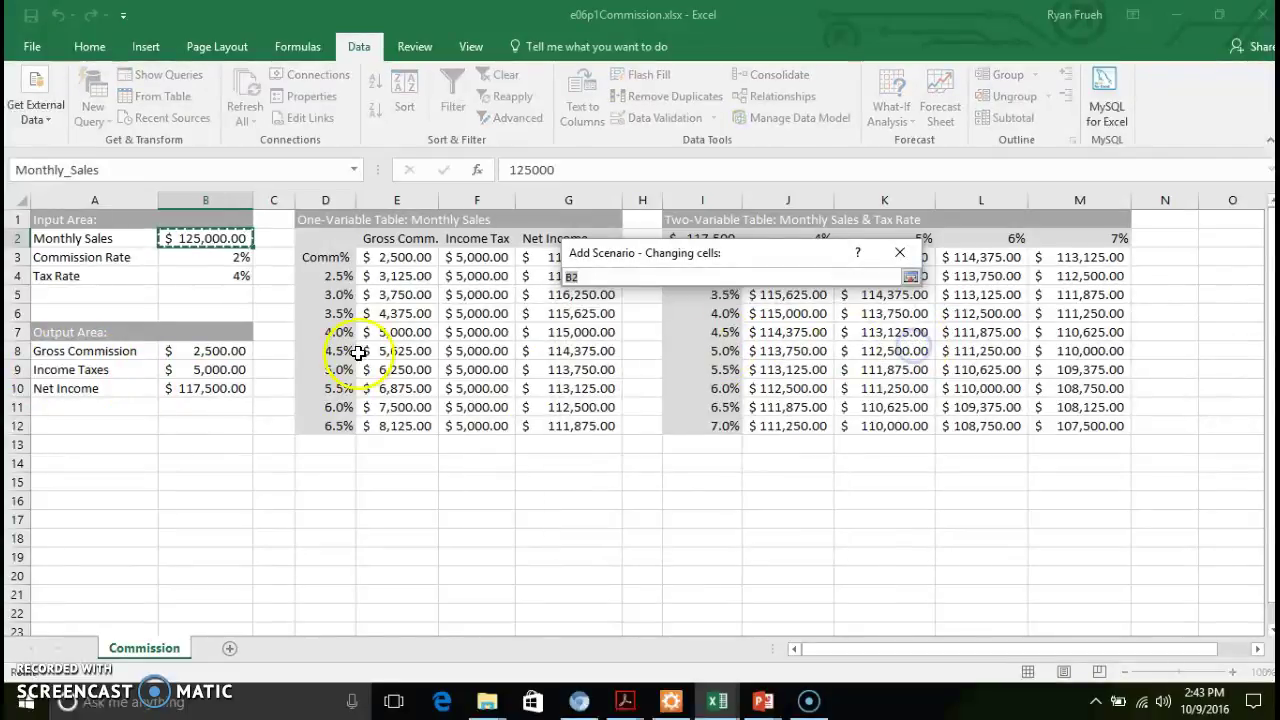
{"action": "left_click", "coordinate": [240, 390]}
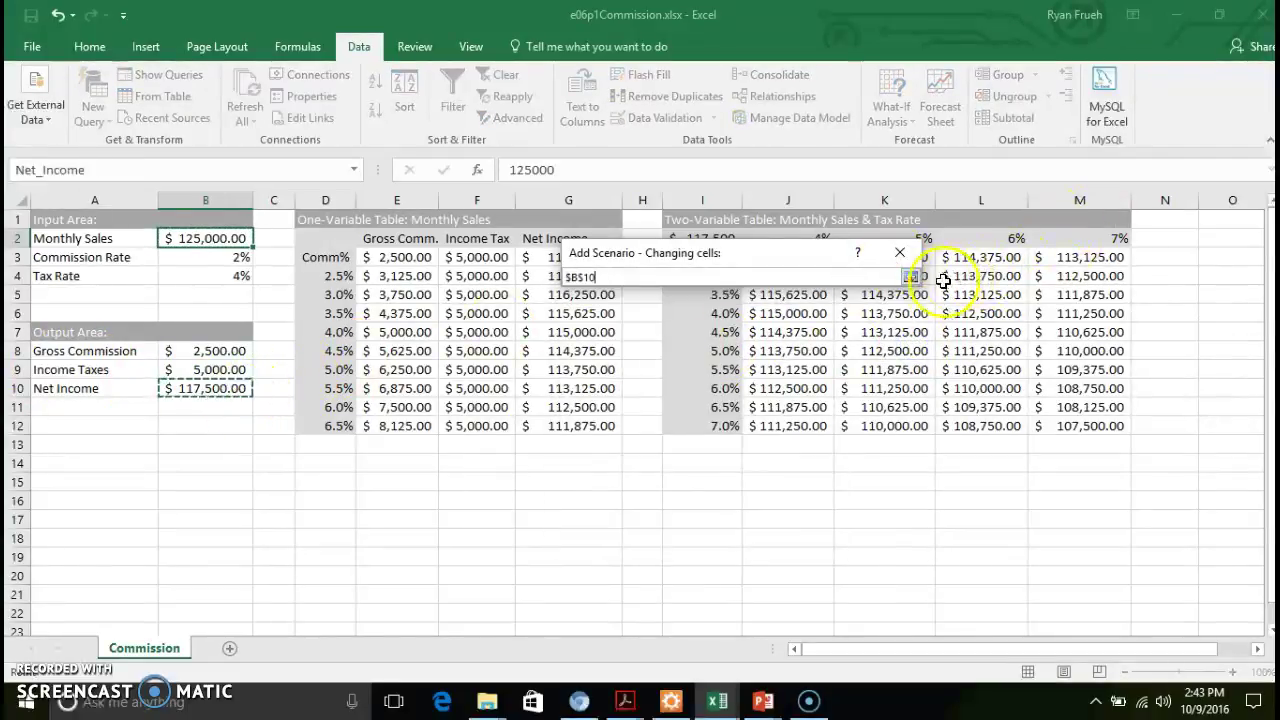
{"action": "left_click", "coordinate": [910, 276]}
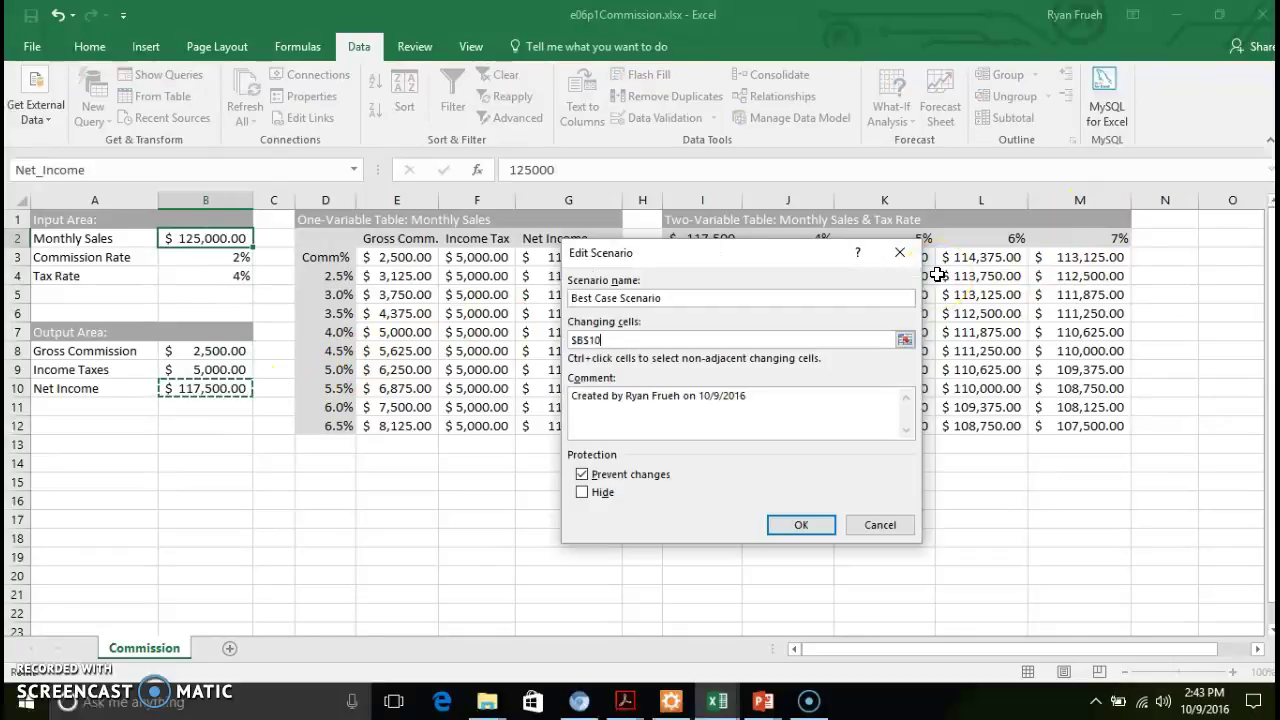
{"action": "left_click", "coordinate": [814, 531]}
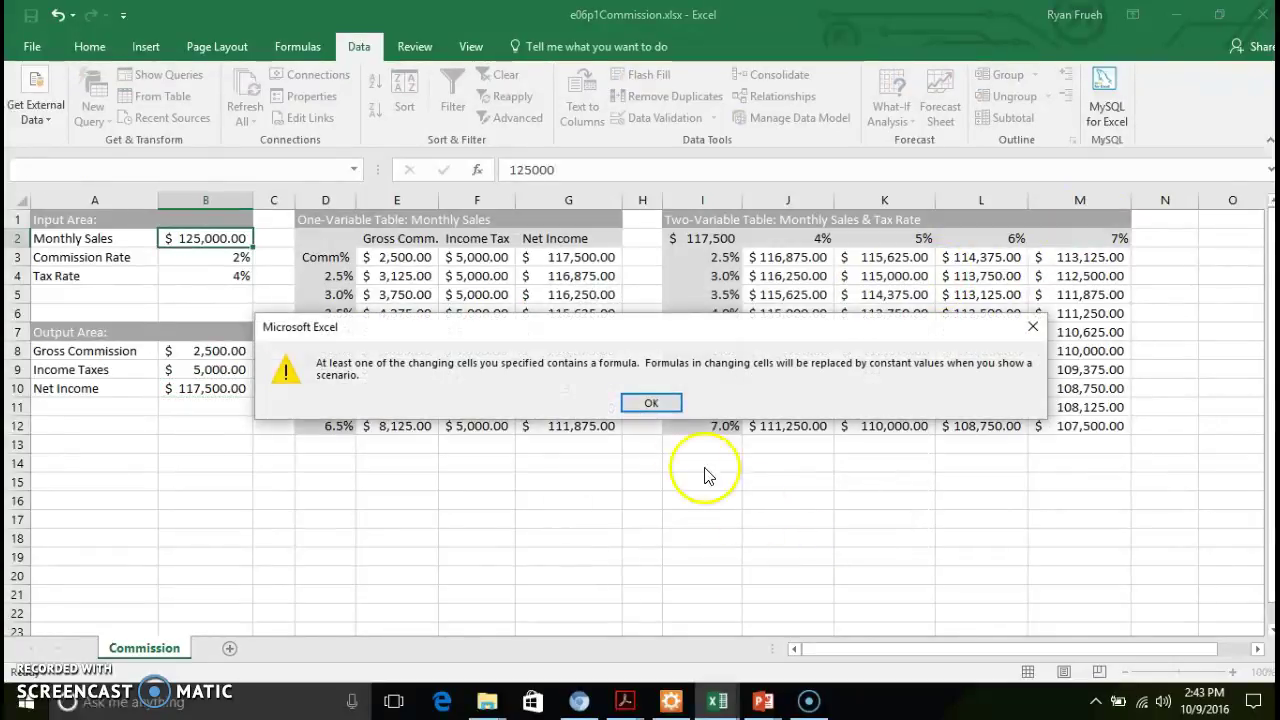
{"action": "left_click", "coordinate": [650, 404]}
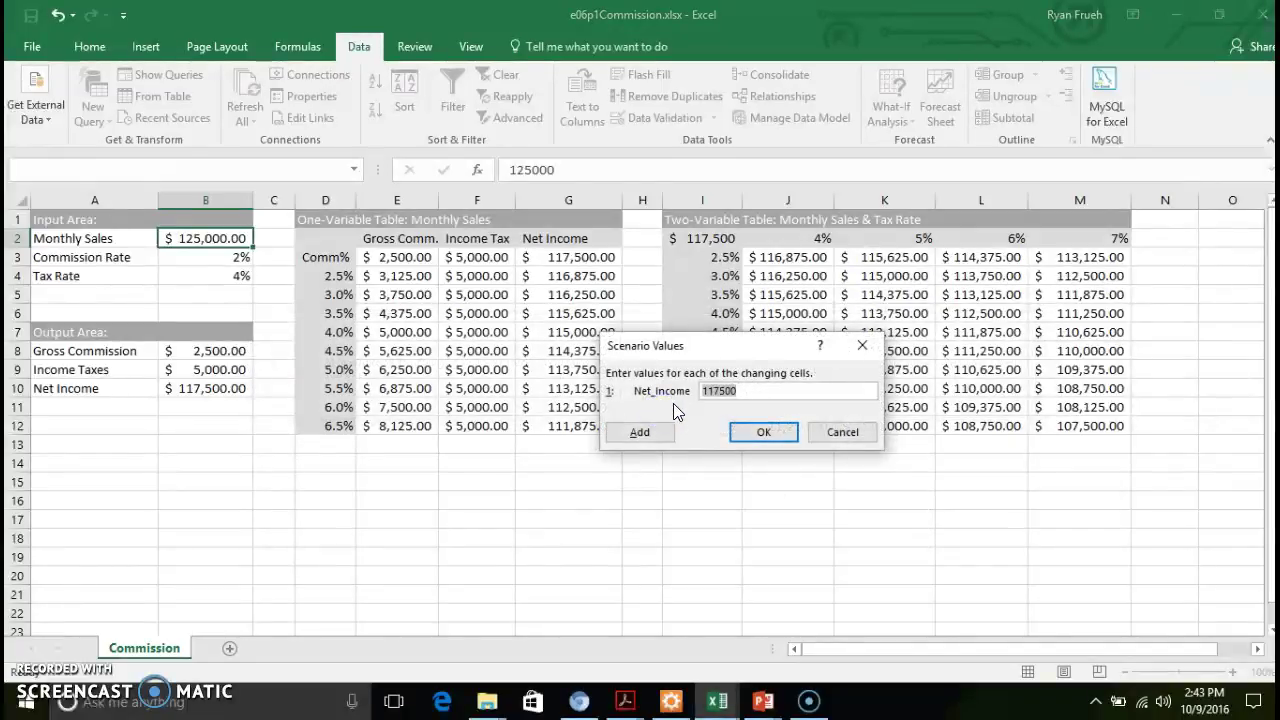
{"action": "left_click", "coordinate": [768, 394]}
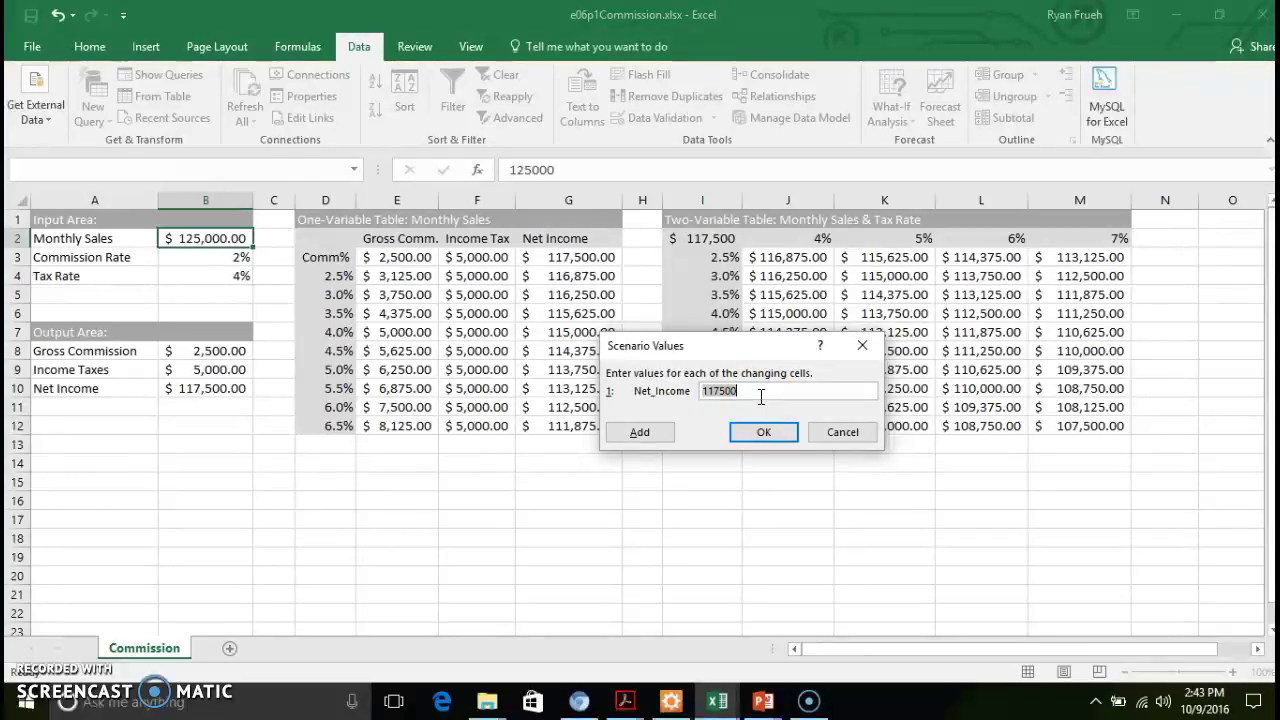
{"action": "left_click", "coordinate": [836, 433]}
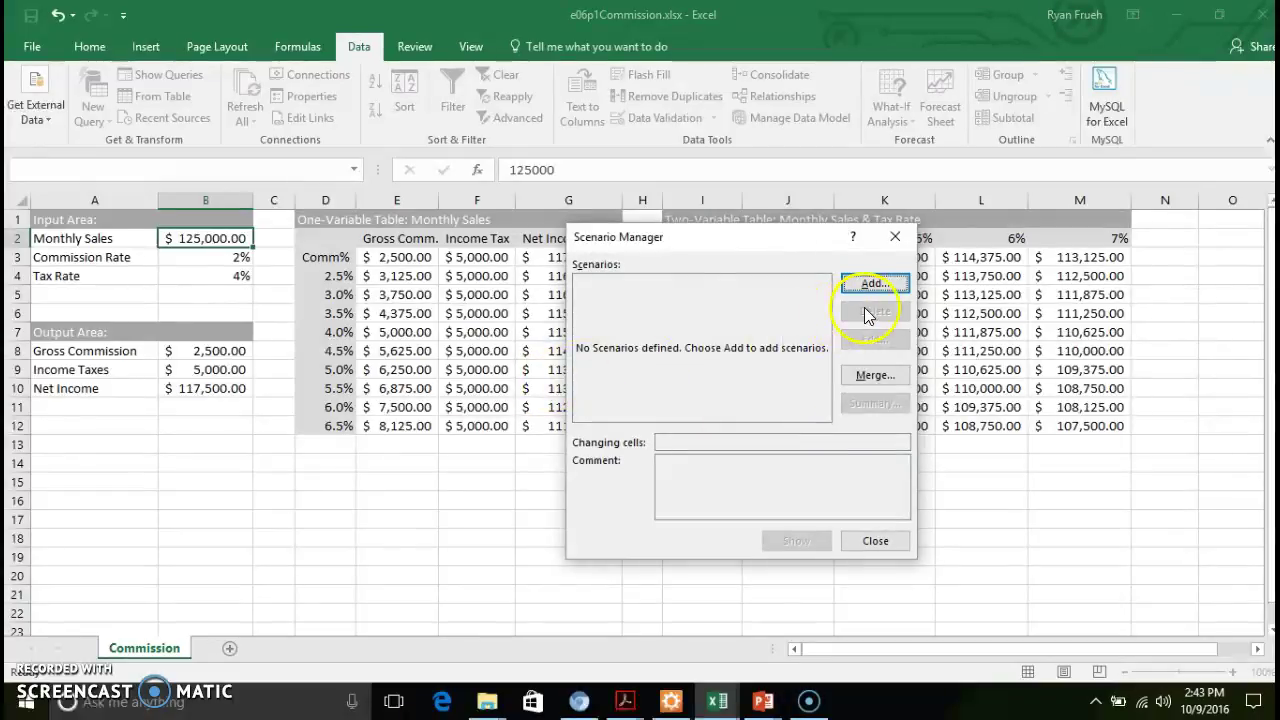
Add a Best Case Scenario changing B2 with Monthly_Sales set to 175000
{"action": "left_click", "coordinate": [874, 286]}
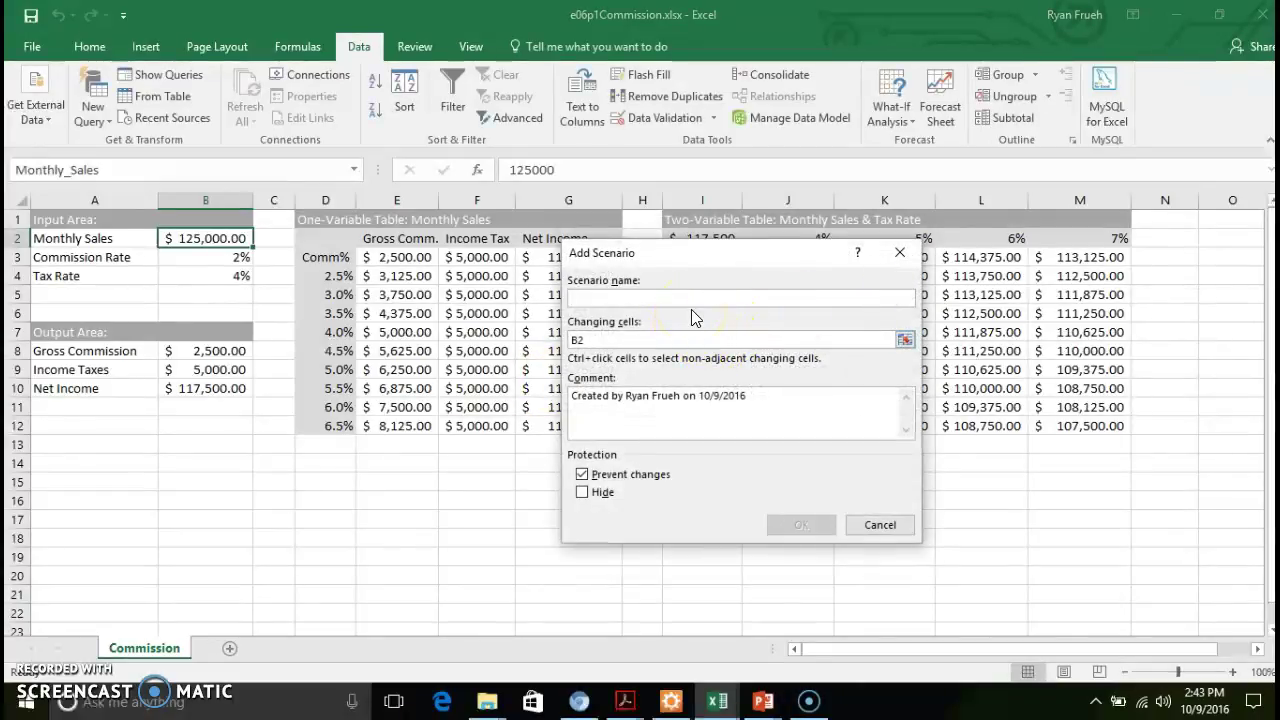
{"action": "type", "text": "Best Case "}
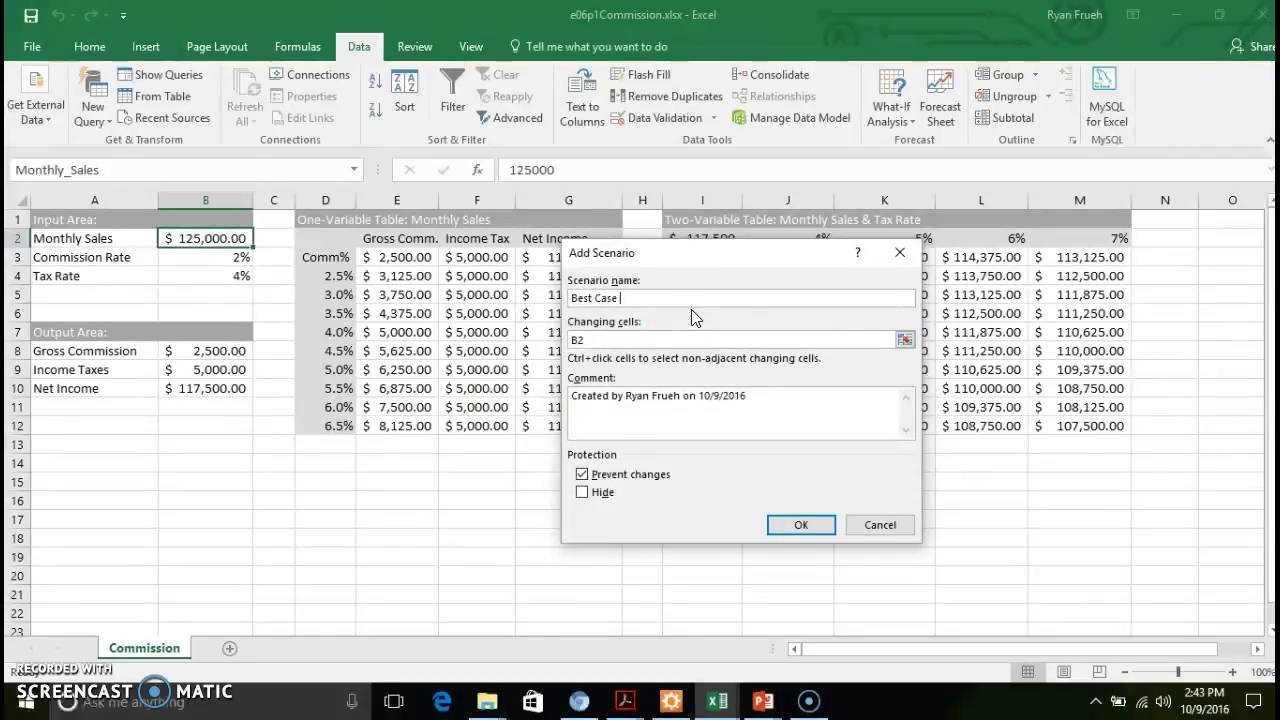
{"action": "type", "text": "Scenari"}
{"action": "left_click", "coordinate": [905, 340]}
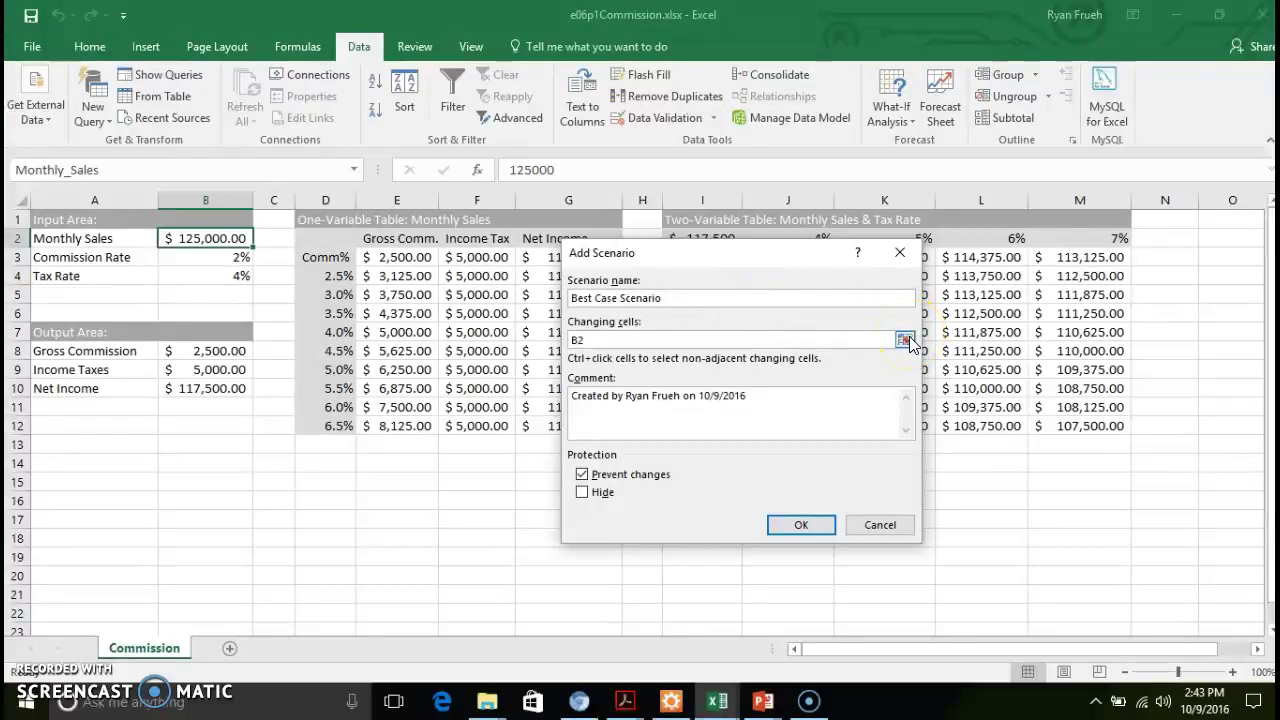
{"action": "left_click", "coordinate": [905, 340]}
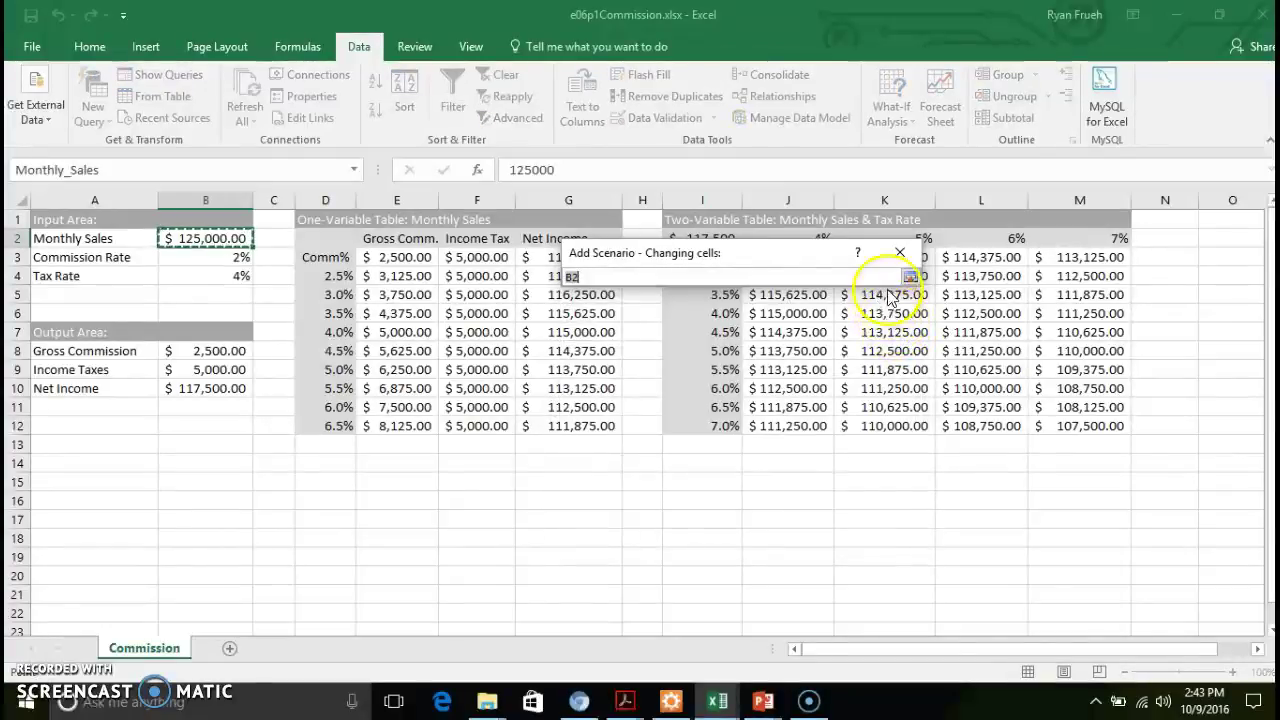
{"action": "left_click", "coordinate": [906, 277]}
{"action": "left_click", "coordinate": [807, 521]}
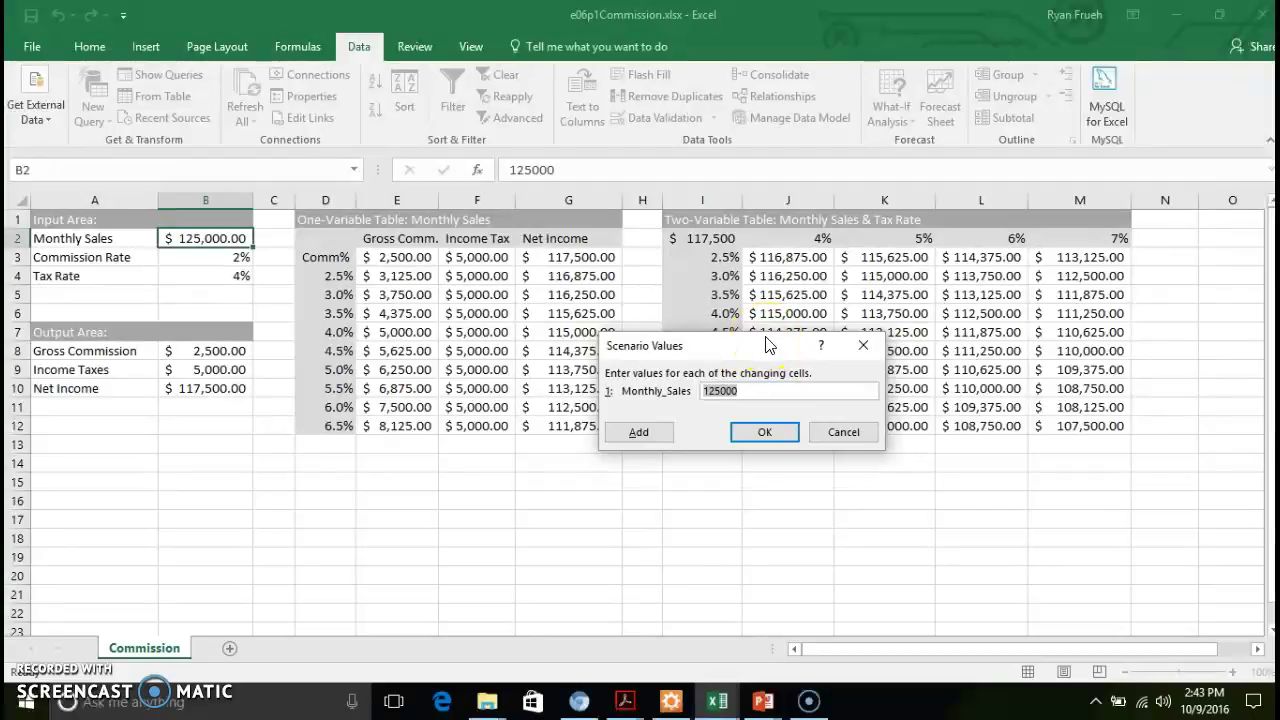
{"action": "type", "text": "1"}
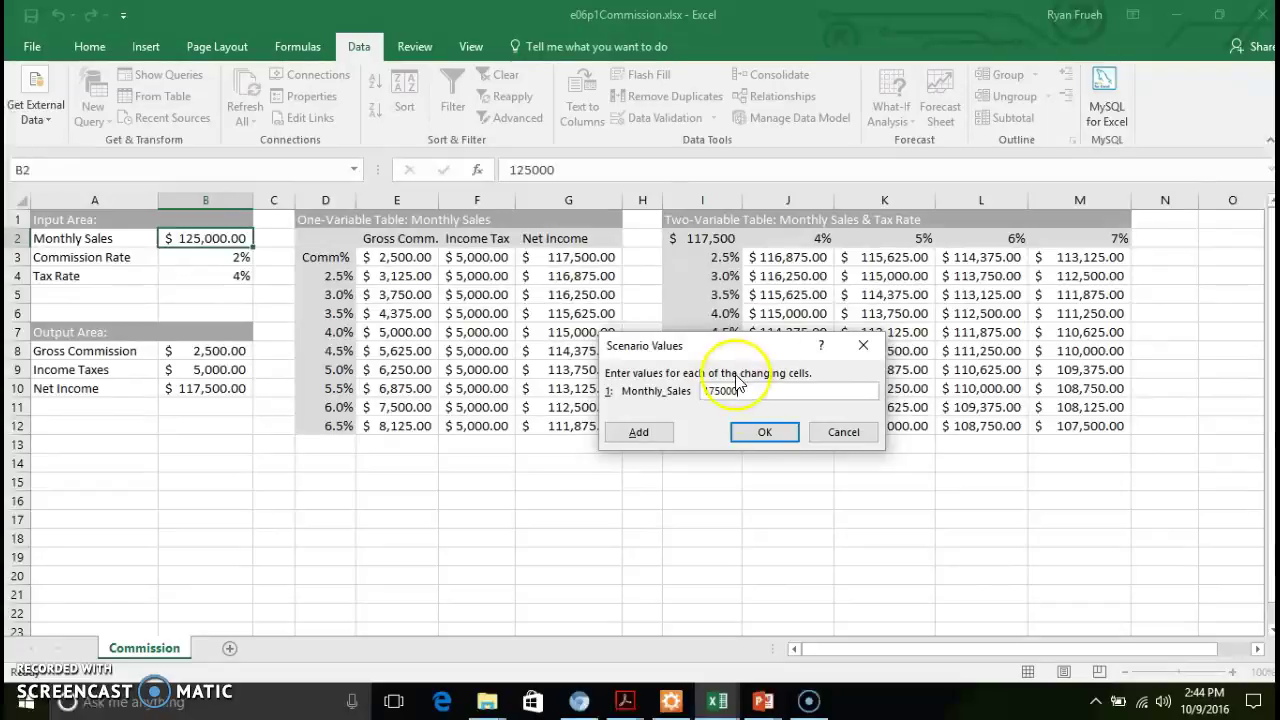
{"action": "left_click", "coordinate": [765, 434]}
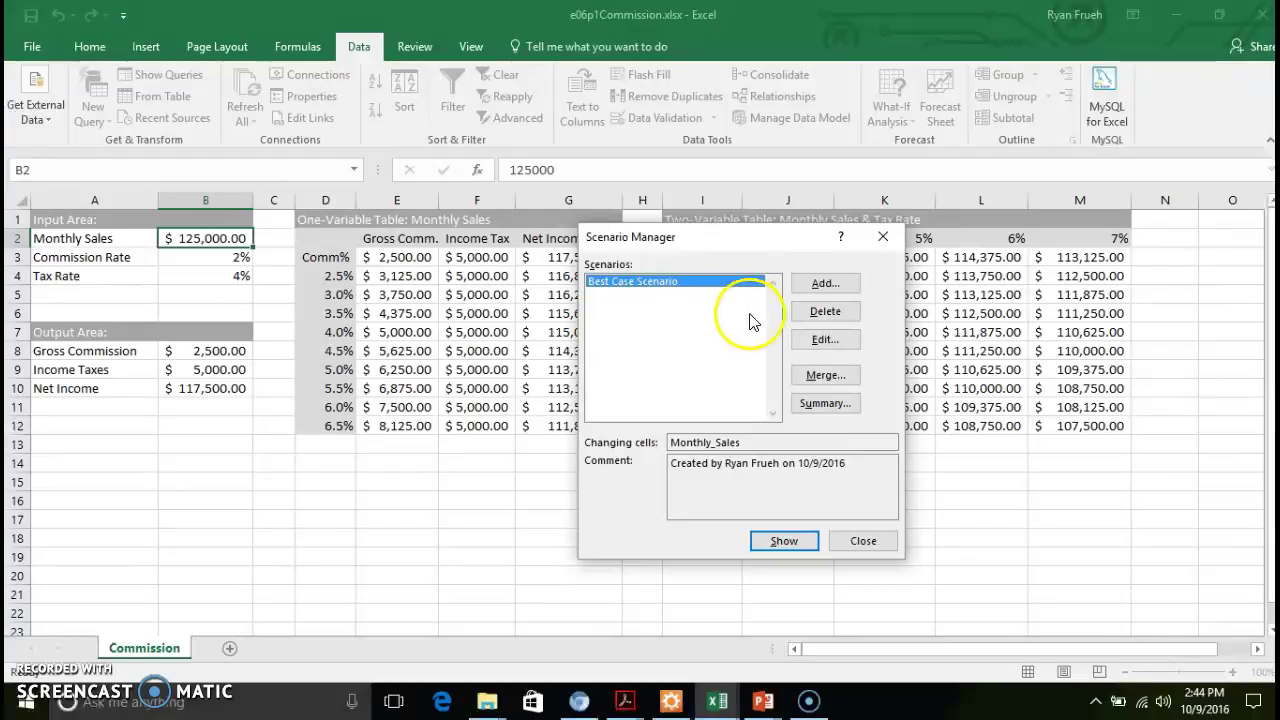
Reopen the Best Case Scenario to confirm its 175000 value unchanged
{"action": "left_click", "coordinate": [810, 340]}
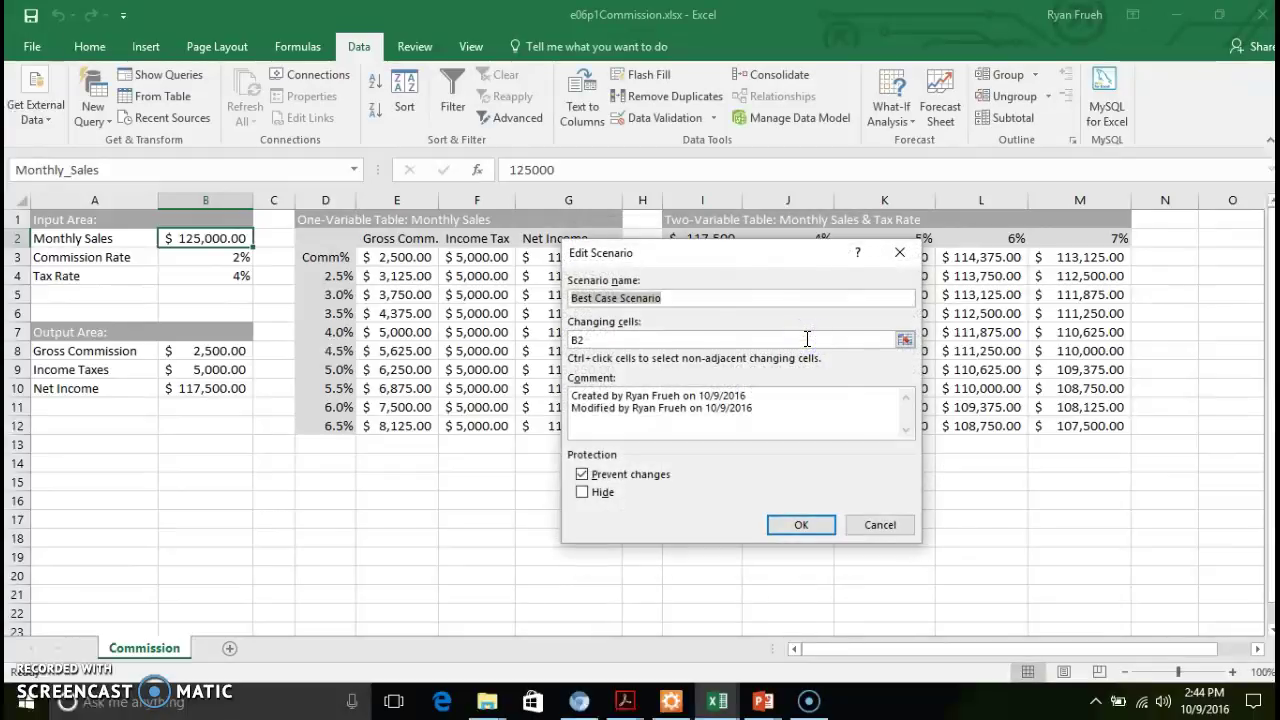
{"action": "left_click", "coordinate": [818, 530]}
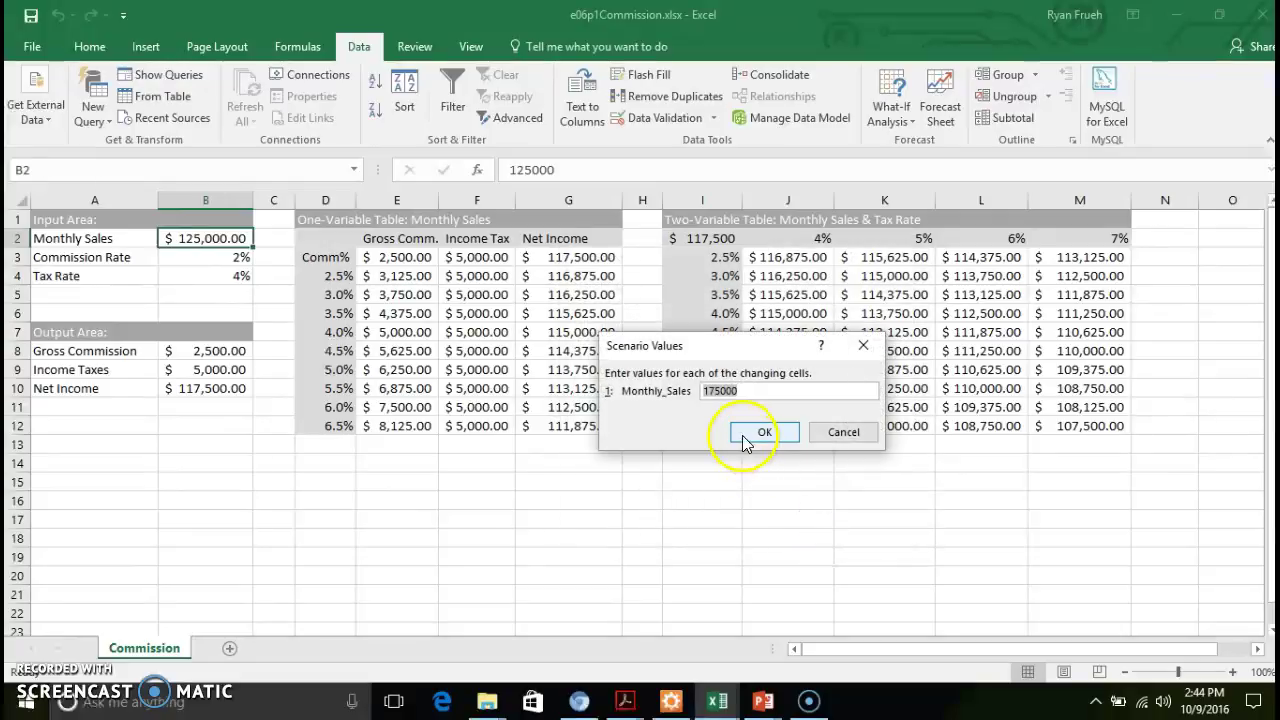
{"action": "left_click", "coordinate": [760, 432]}
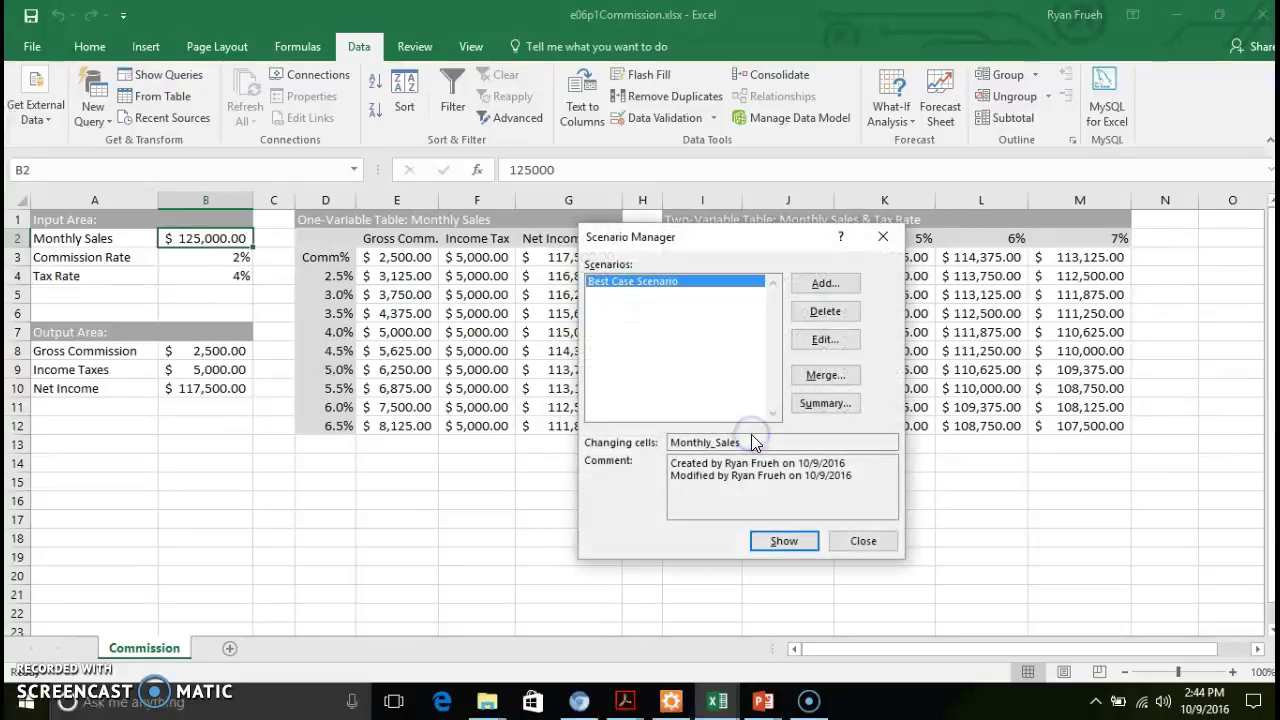
Add a Worst Case Scenario on B2 with Monthly_Sales 100000
{"action": "left_click", "coordinate": [824, 283]}
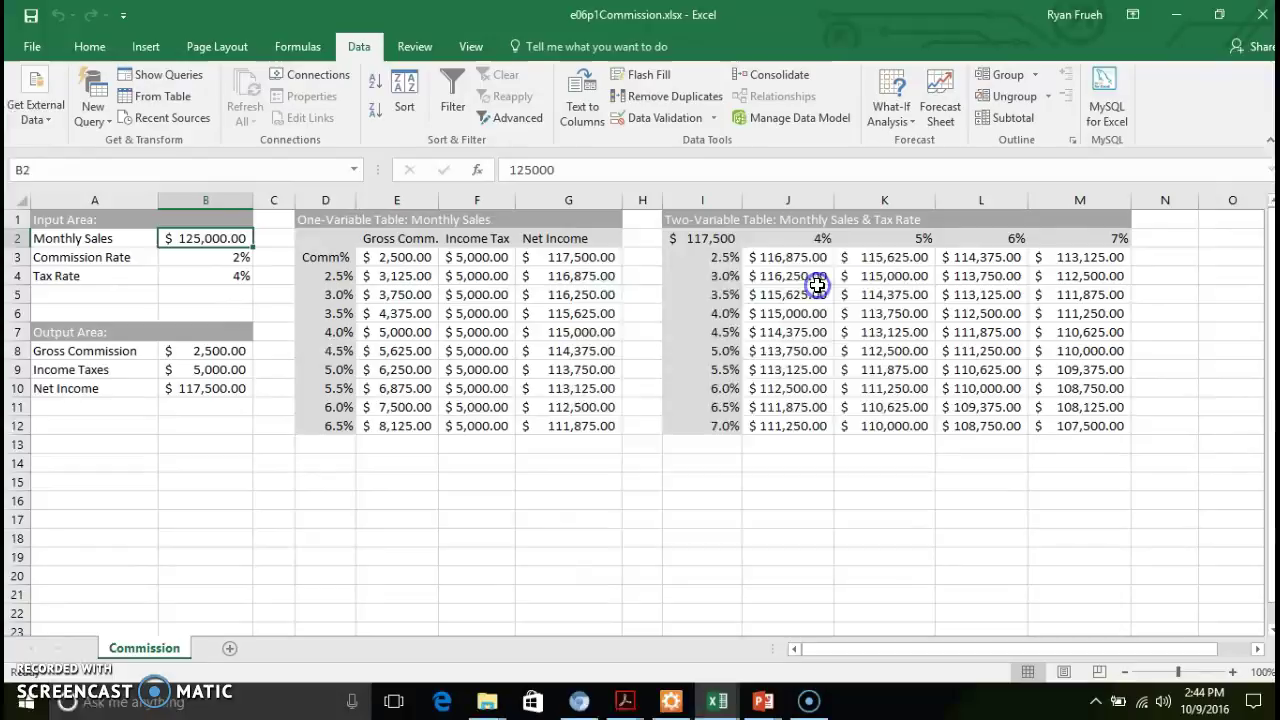
{"action": "type", "text": "W"}
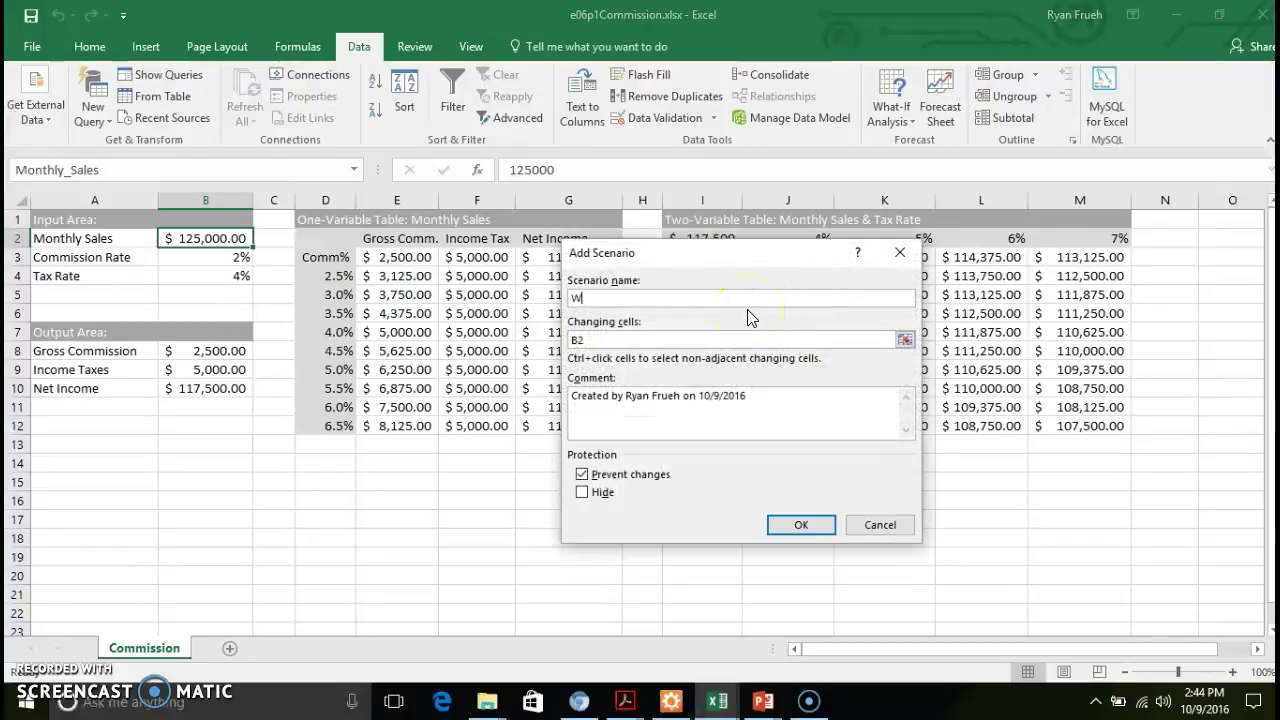
{"action": "type", "text": "orst Case Scenario"}
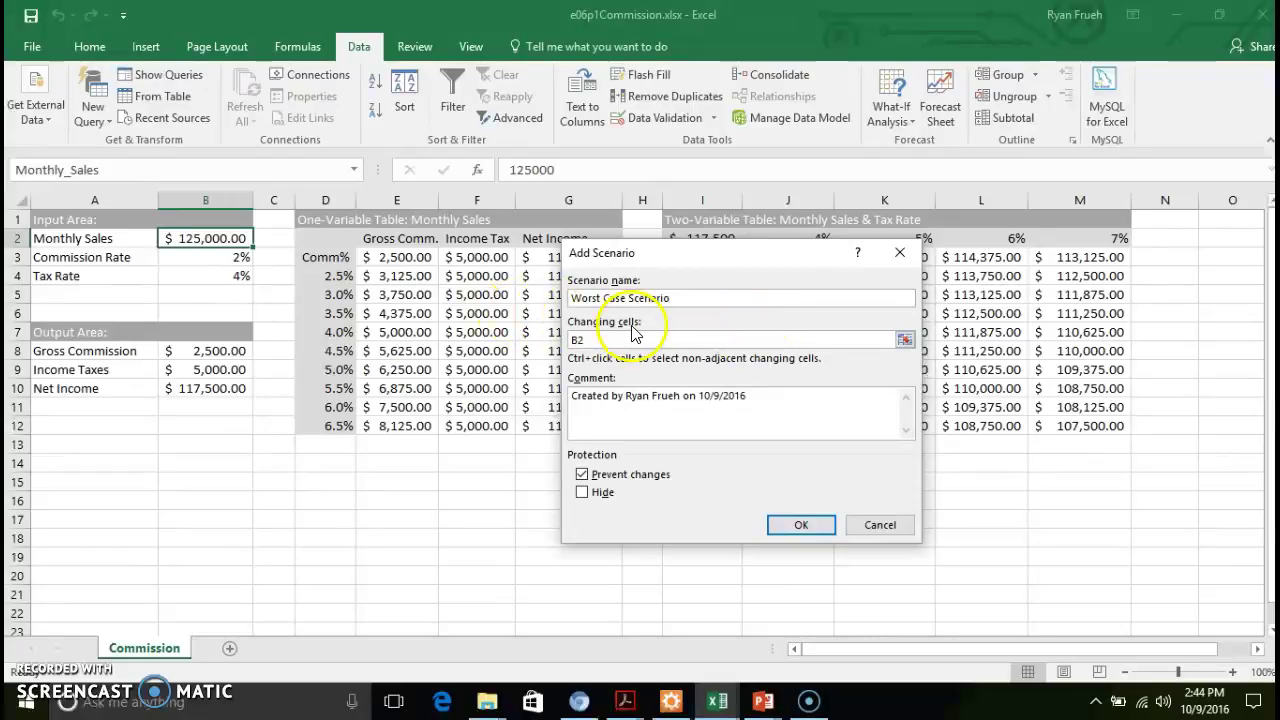
{"action": "left_click", "coordinate": [801, 525]}
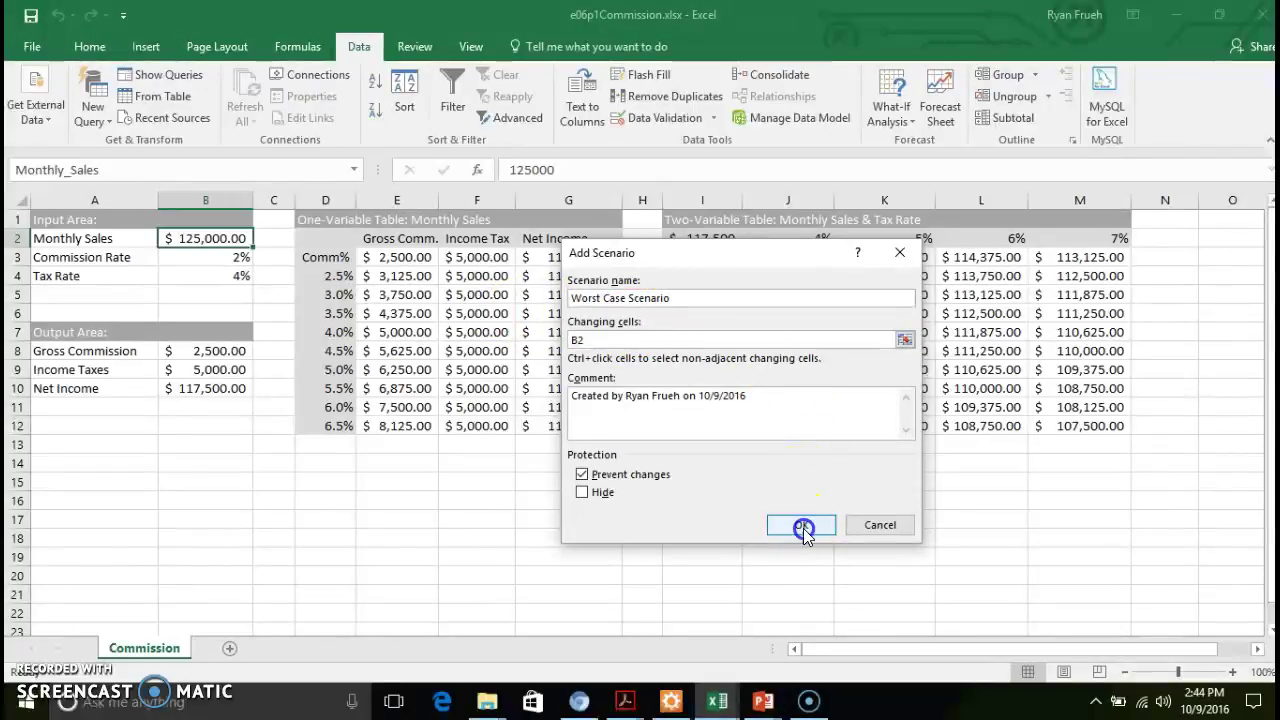
{"action": "left_click", "coordinate": [718, 390]}
{"action": "type", "text": "100000"}
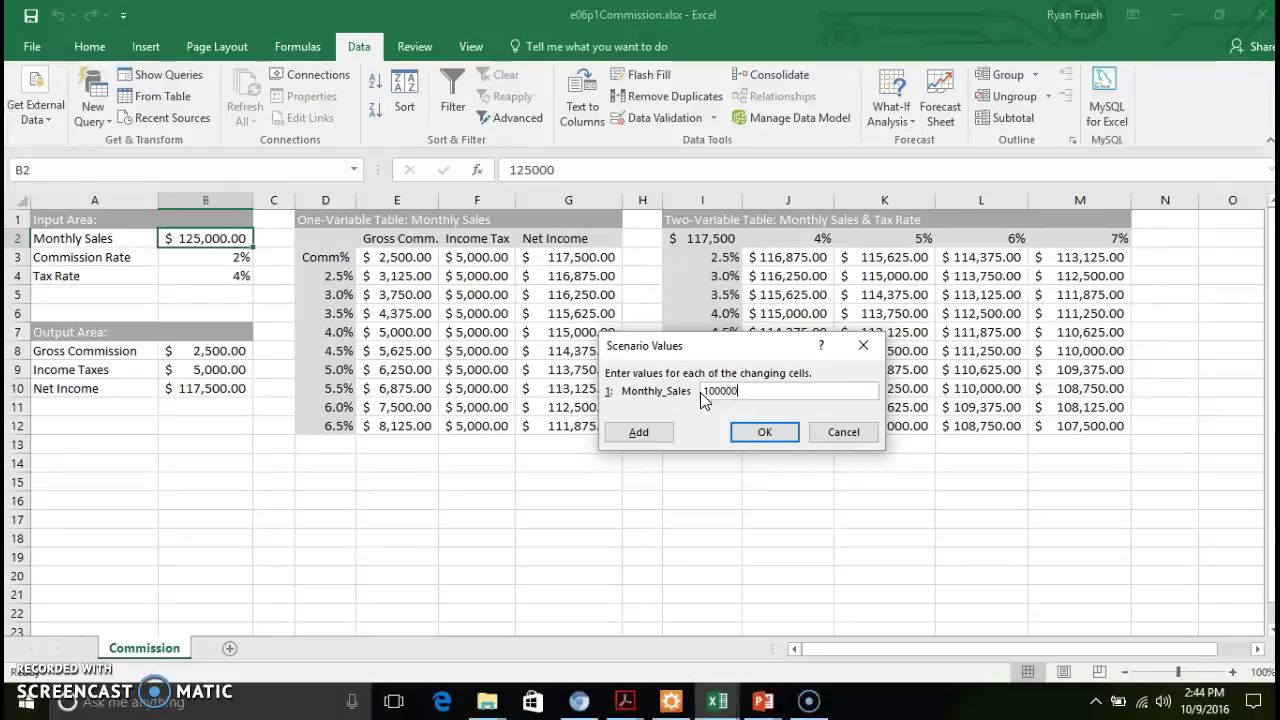
{"action": "left_click", "coordinate": [767, 430]}
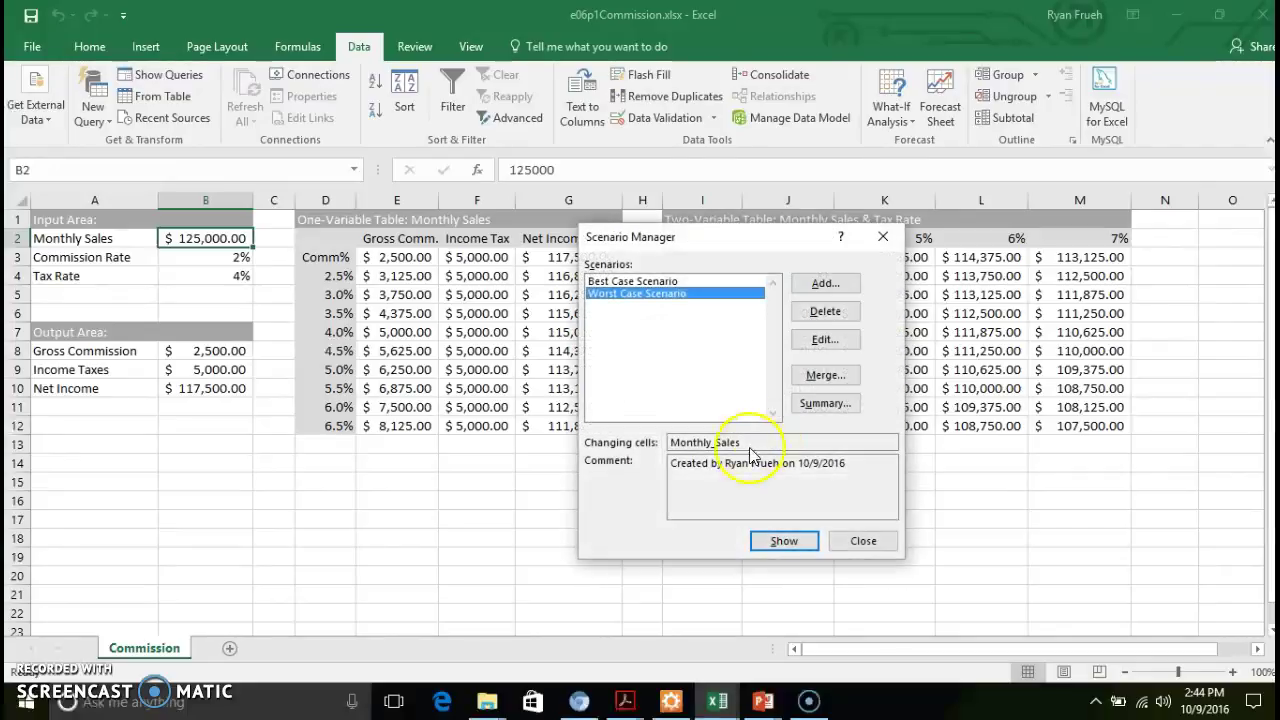
Show the Best Case Scenario: $175,000.00 sales and $164,500.00 net income
{"action": "left_click", "coordinate": [695, 284]}
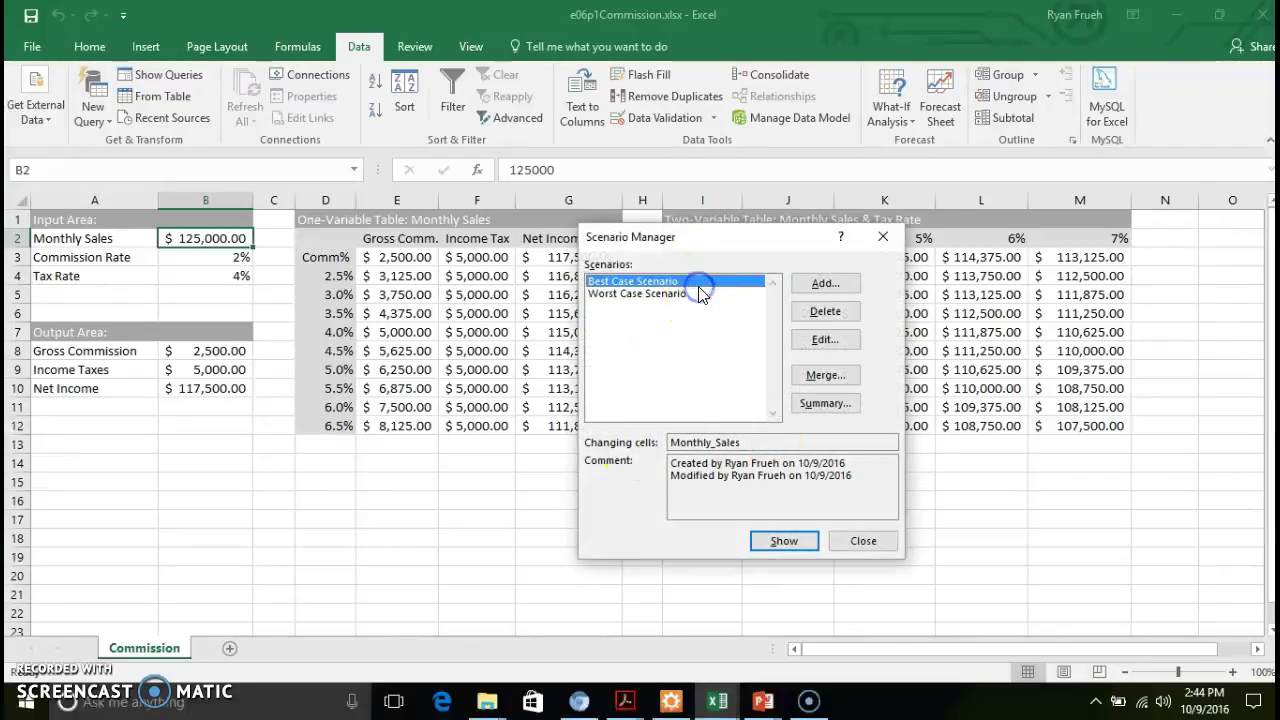
{"action": "left_click_drag", "start_coordinate": [720, 243], "coordinate": [670, 318]}
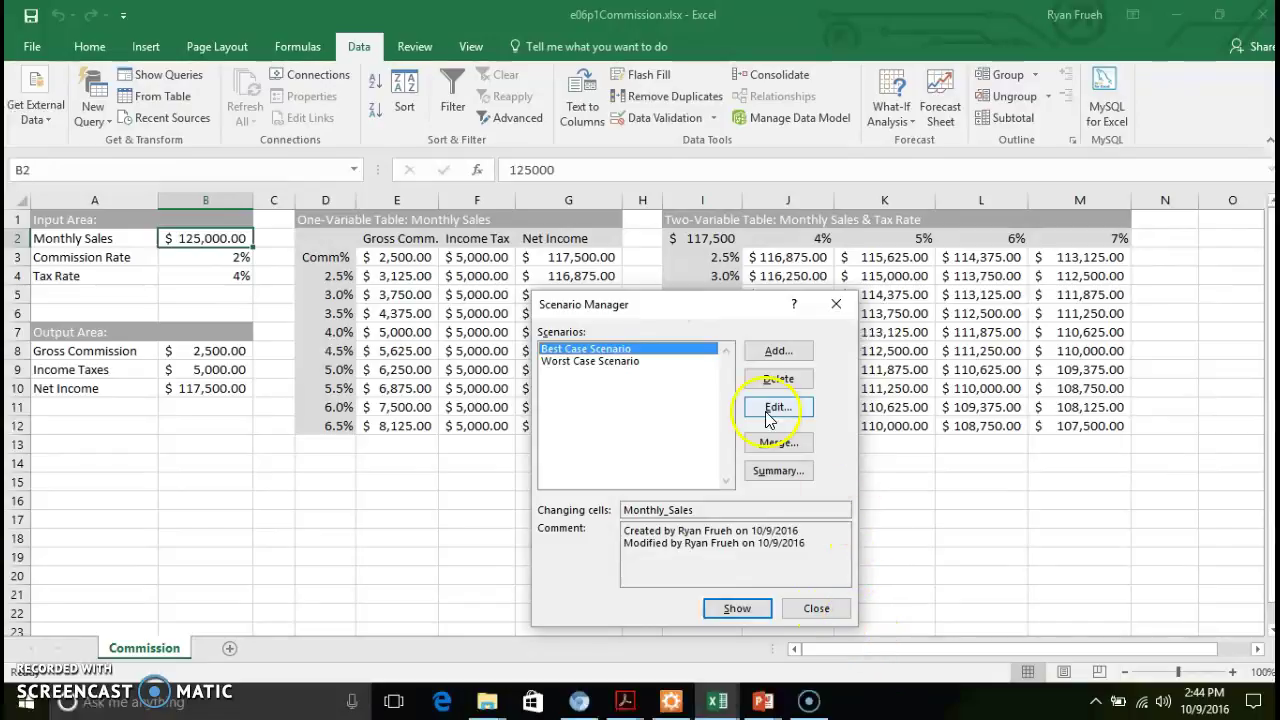
{"action": "left_click_drag", "start_coordinate": [744, 314], "coordinate": [252, 315]}
{"action": "left_click", "coordinate": [245, 614]}
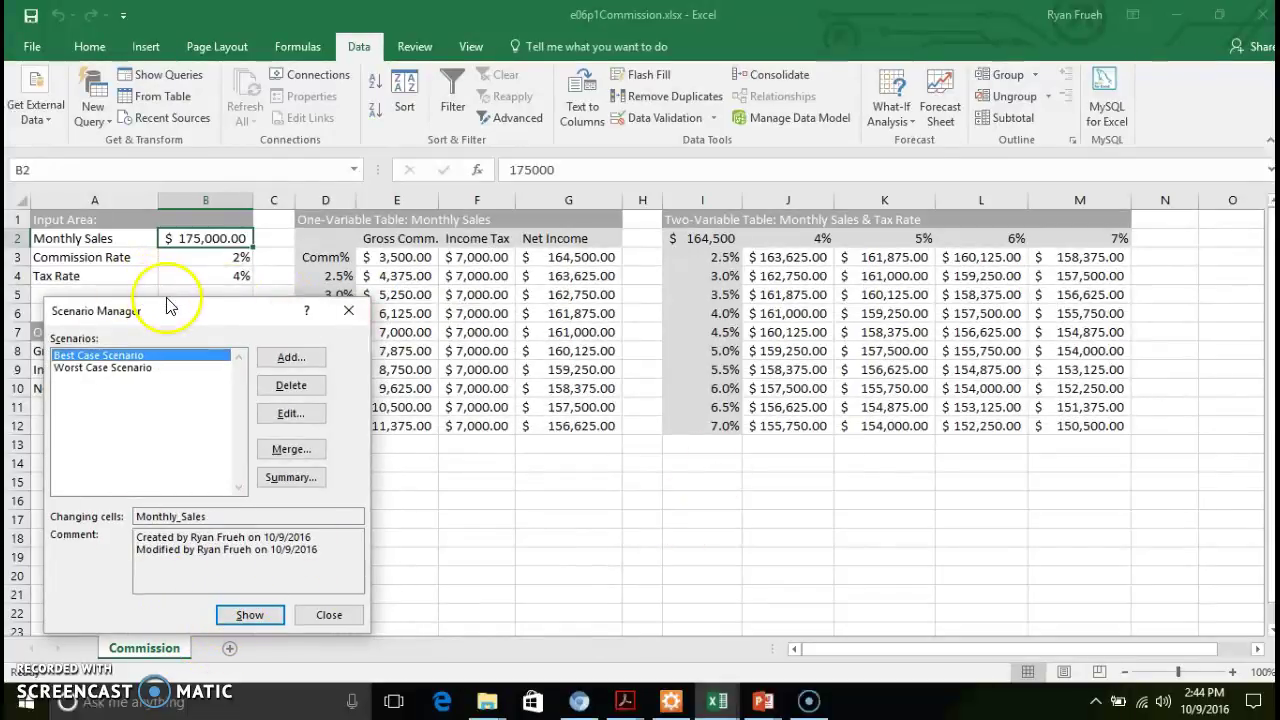
{"action": "left_click_drag", "start_coordinate": [196, 311], "coordinate": [130, 451]}
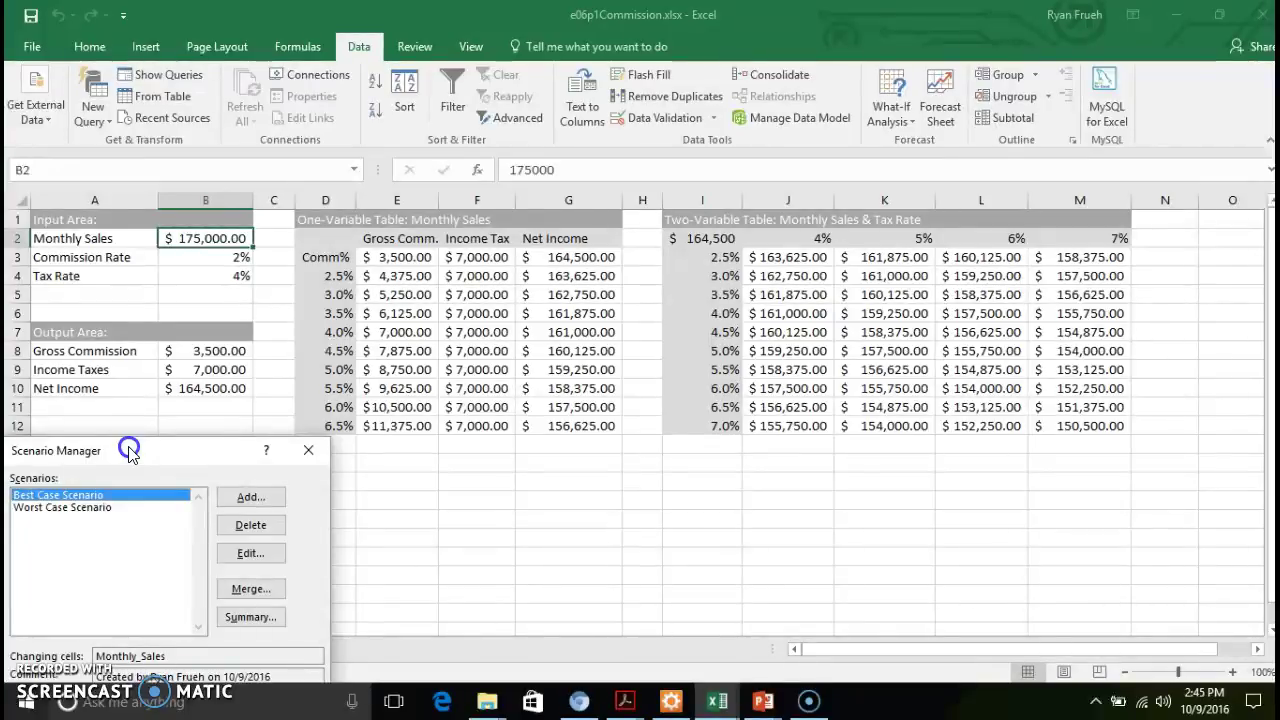
{"action": "left_click_drag", "start_coordinate": [130, 450], "coordinate": [705, 283]}
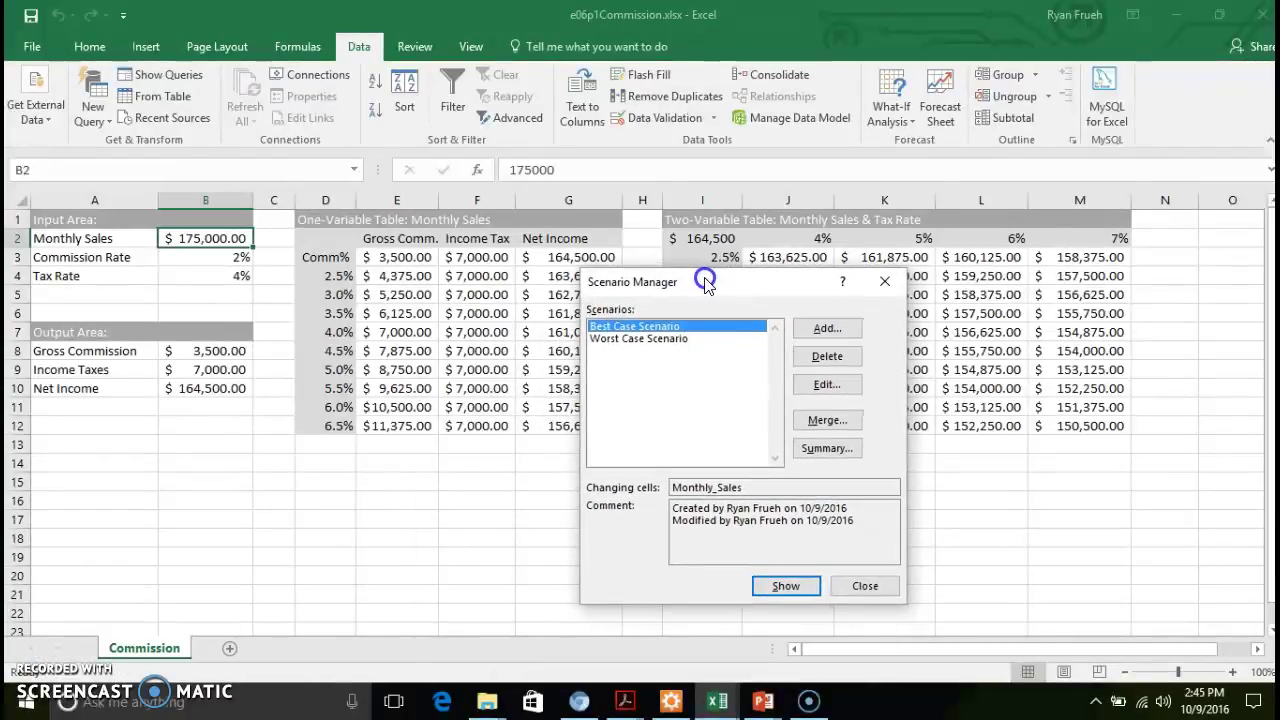
Show the Worst Case Scenario: $100,000.00 sales and $94,000.00 net income
{"action": "left_click", "coordinate": [668, 339]}
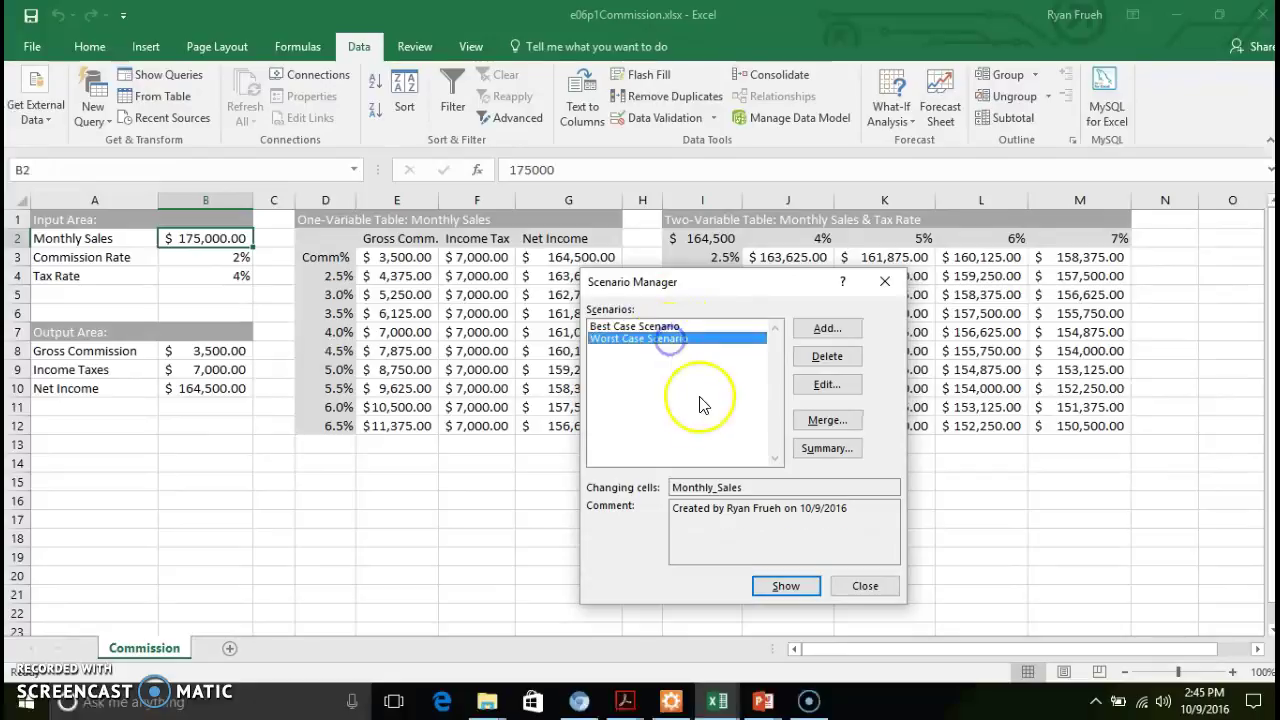
{"action": "left_click", "coordinate": [783, 586]}
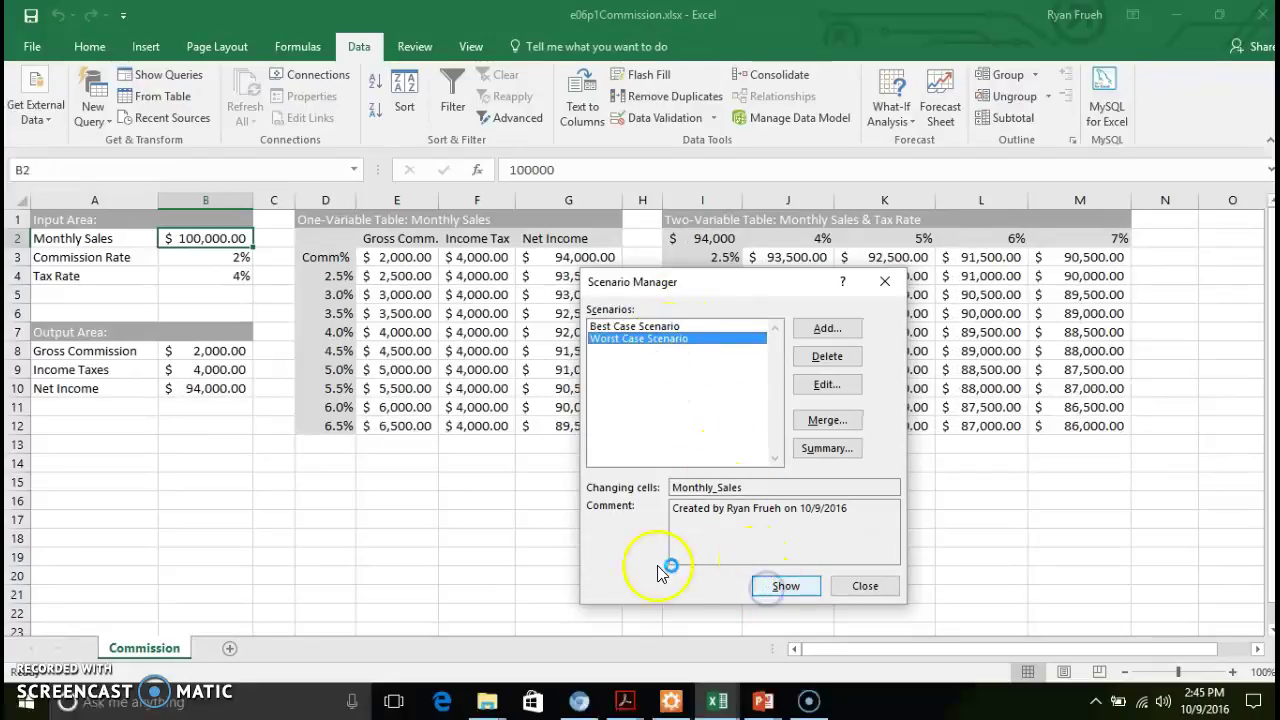
{"action": "left_click_drag", "start_coordinate": [703, 283], "coordinate": [157, 432]}
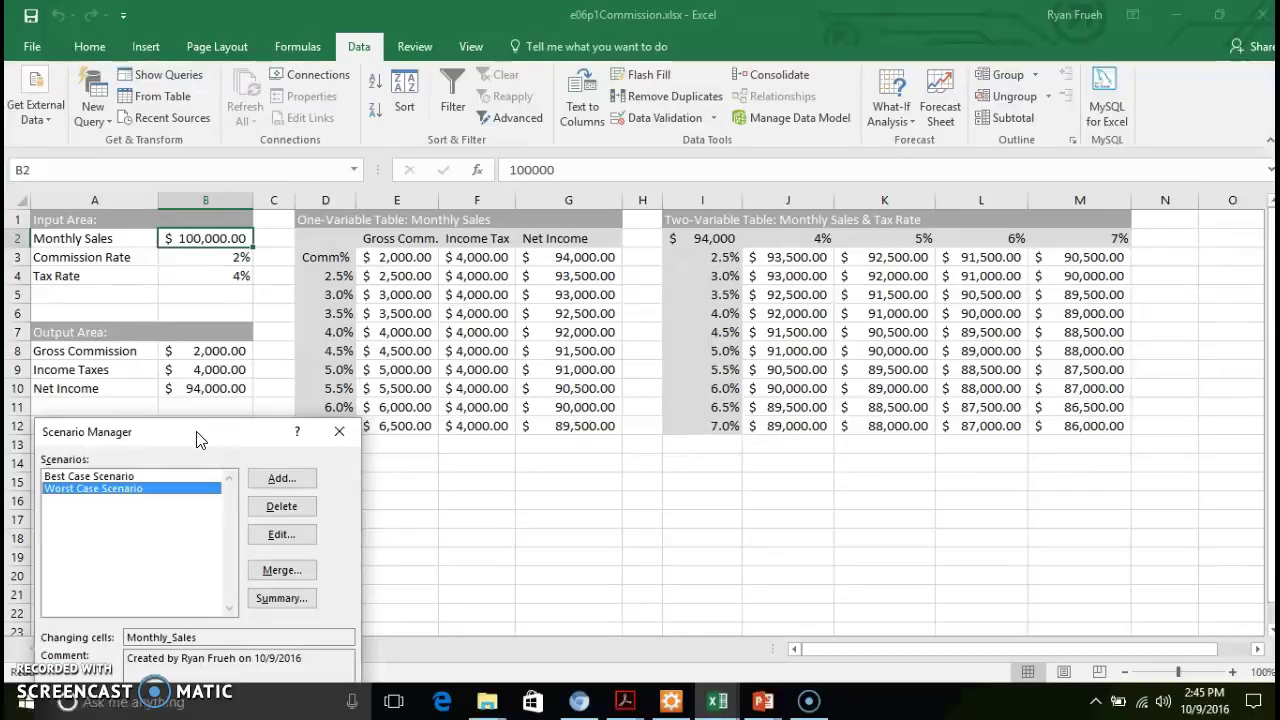
{"action": "left_click_drag", "start_coordinate": [196, 440], "coordinate": [418, 303]}
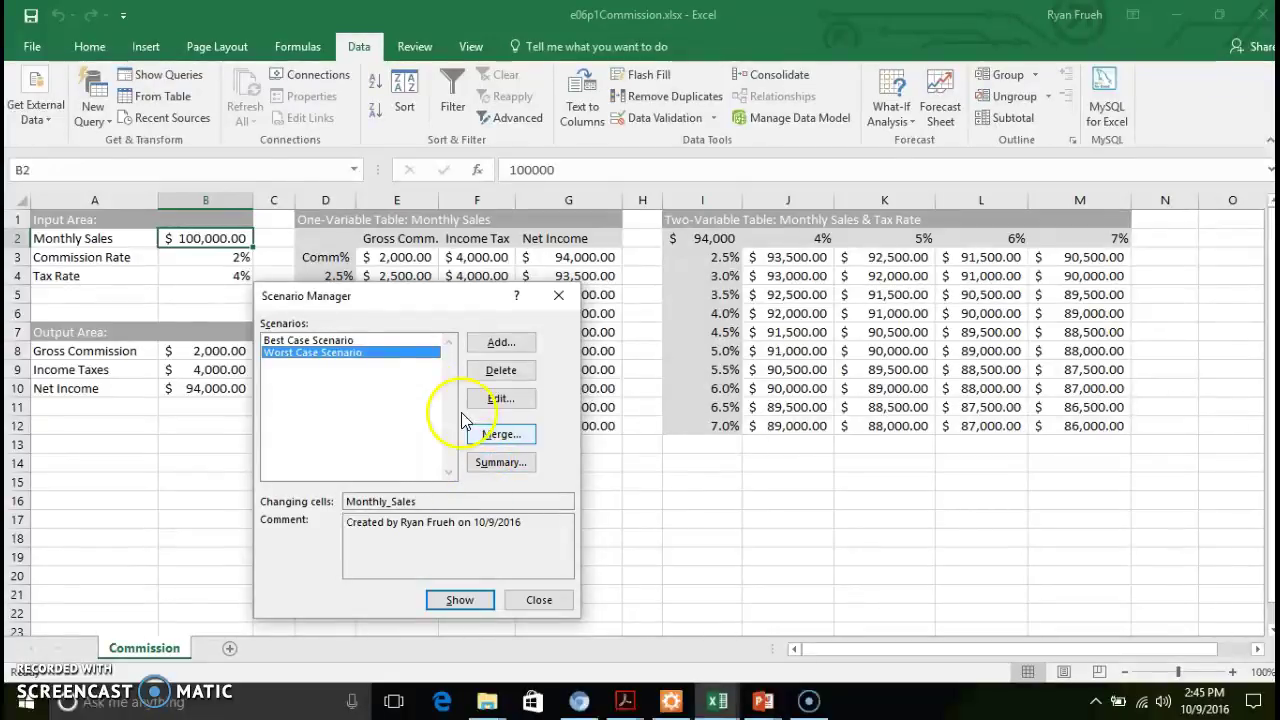
{"action": "left_click_drag", "start_coordinate": [417, 293], "coordinate": [881, 243]}
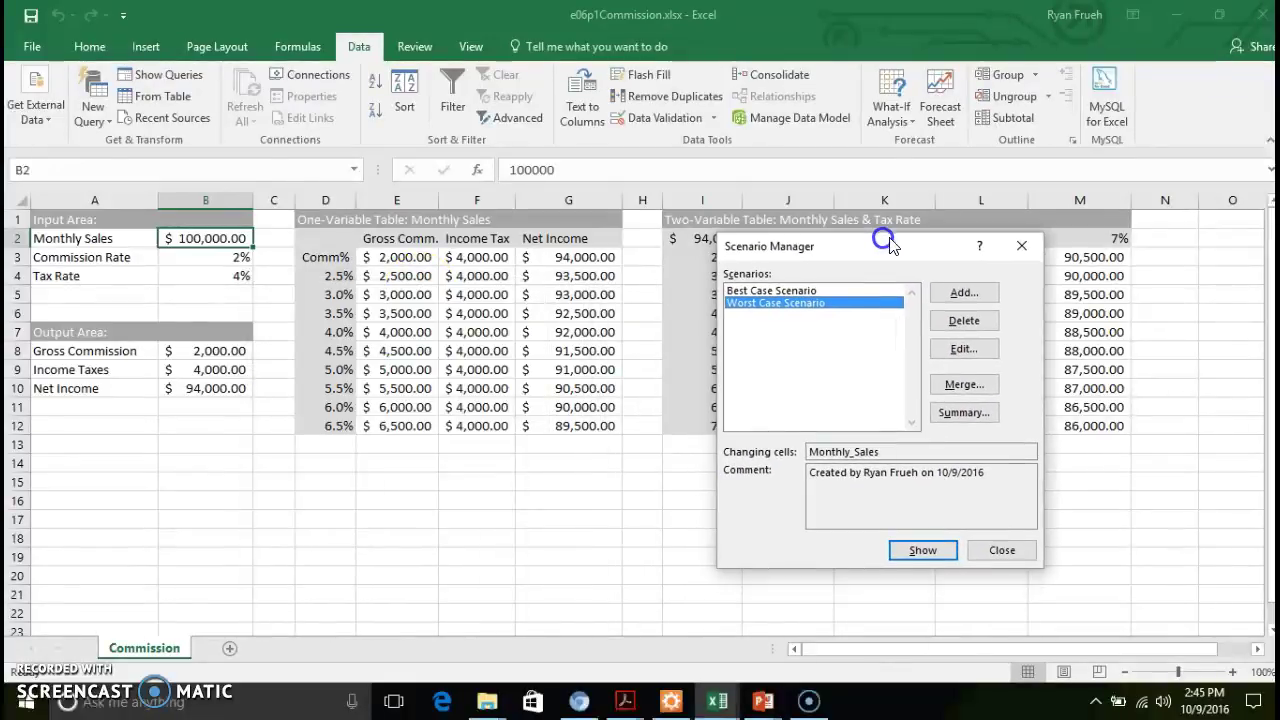
Generate a Scenario PivotTable report comparing Best and Worst Case results, e.g. Net Income 164500 vs 94000
{"action": "left_click", "coordinate": [955, 422]}
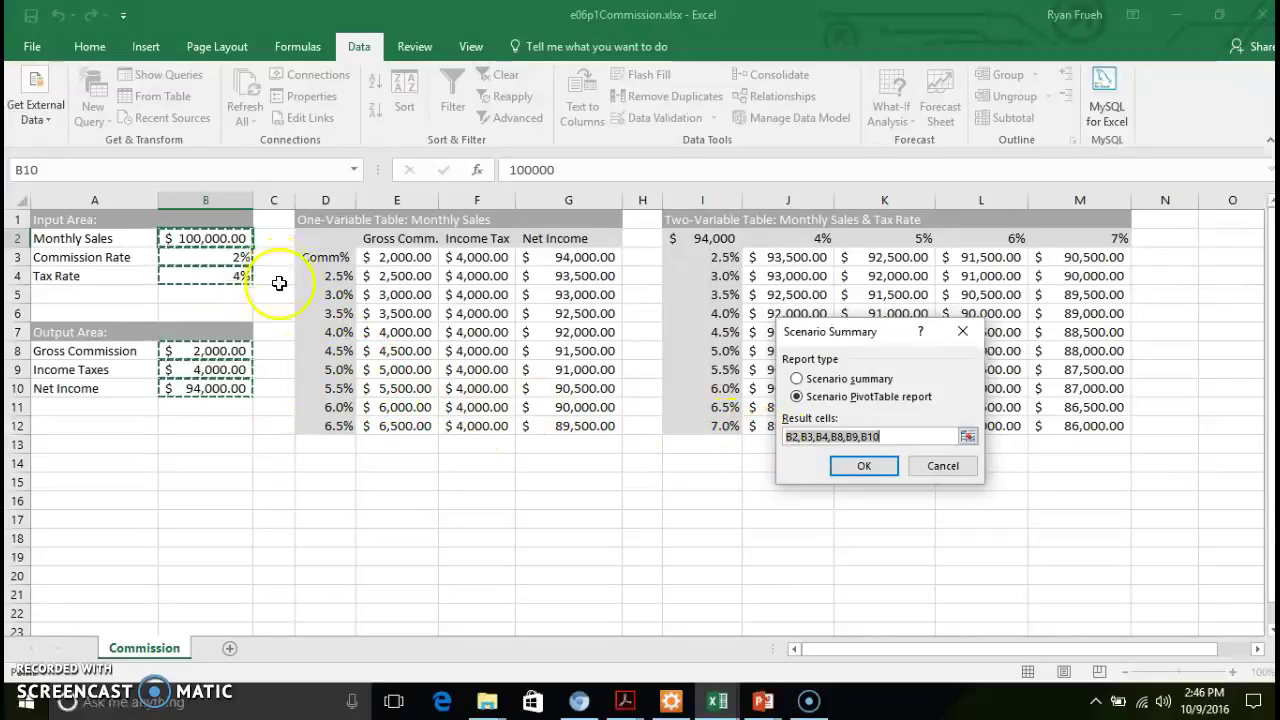
{"action": "left_click", "coordinate": [848, 469]}
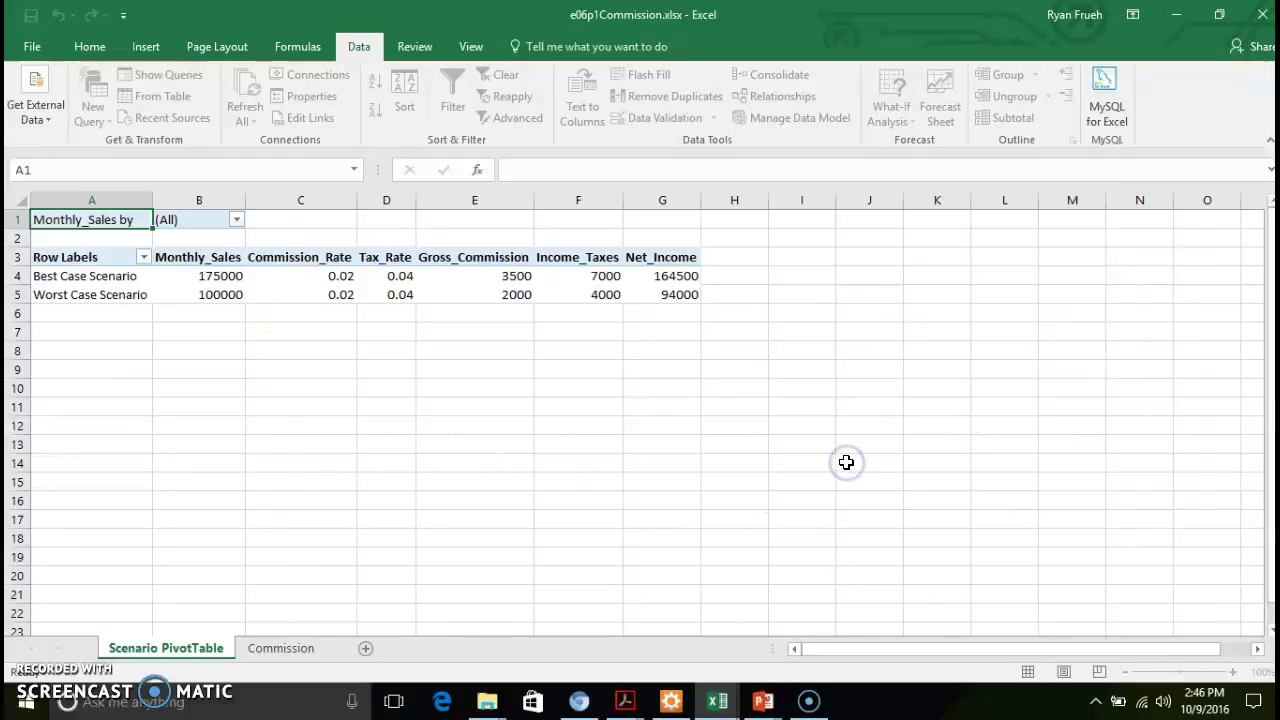